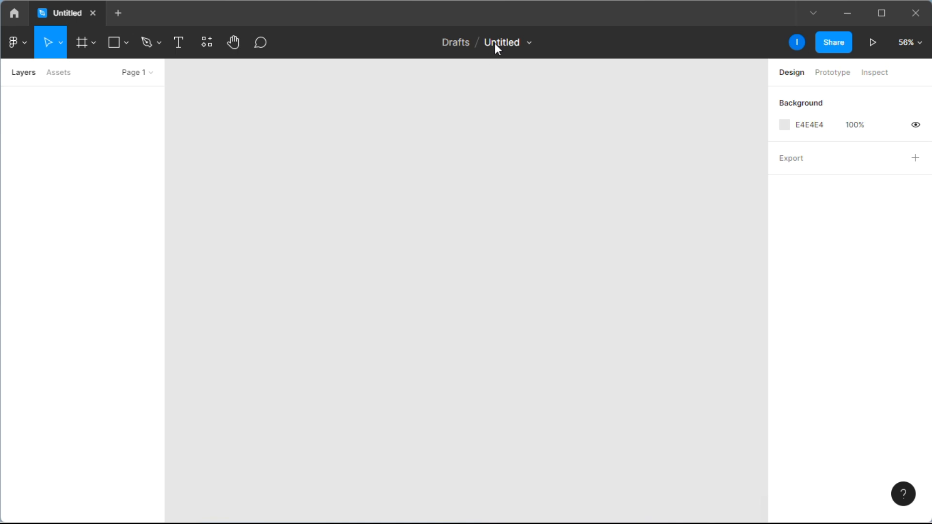
Step: Rename the file to 'Responsive table'
click(495, 44)
text(Respons)
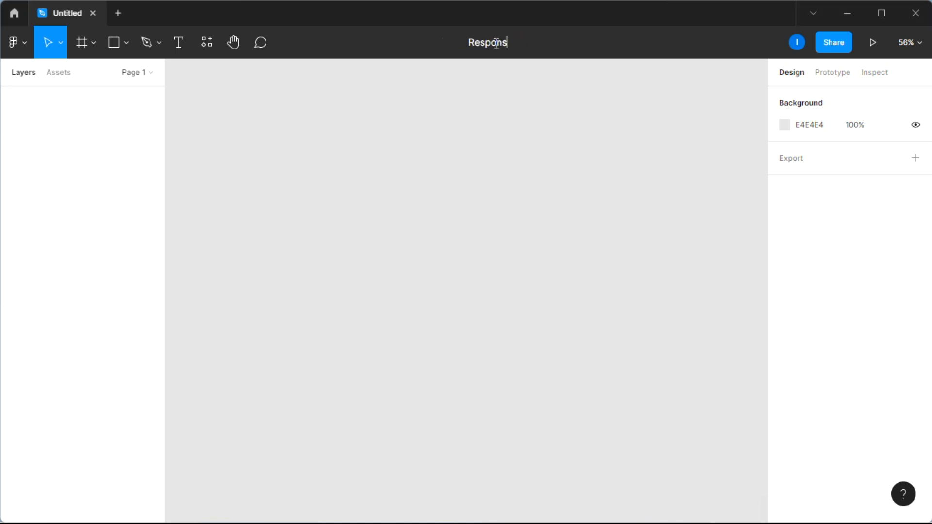
text(ive table)
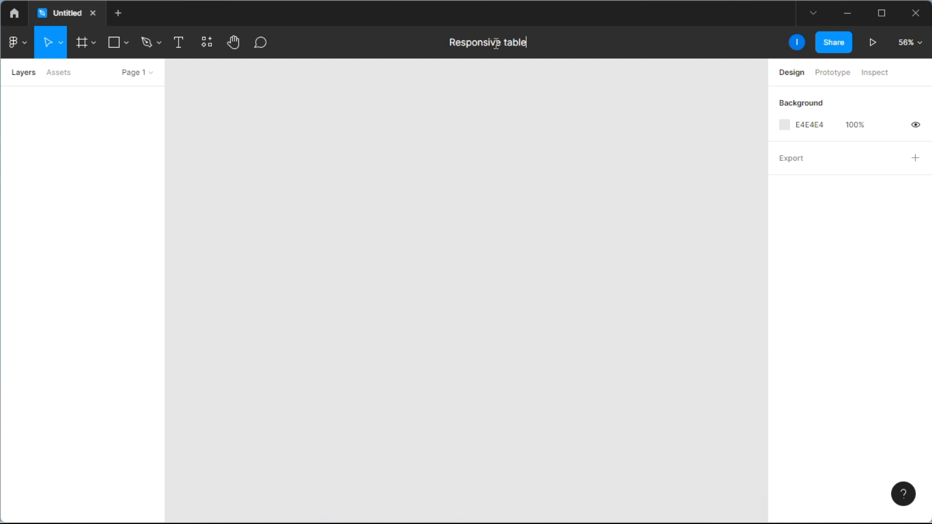
key(Return)
Step: Add a 'Rank' text layer on the canvas
click(179, 48)
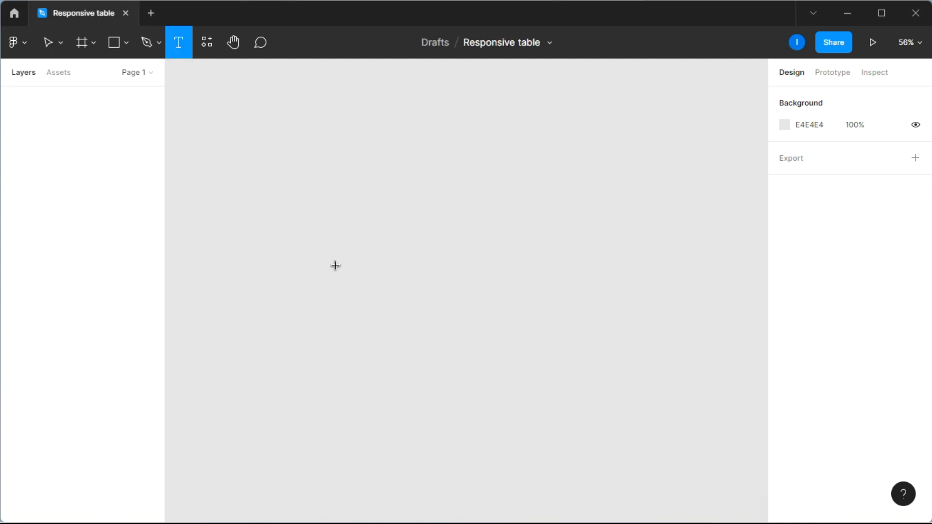
click(283, 269)
text(Rank)
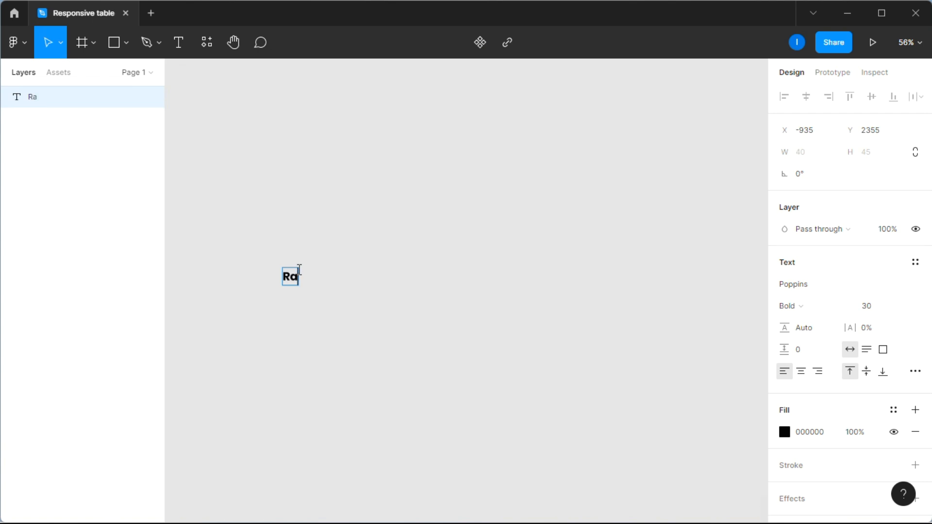
key(Escape)
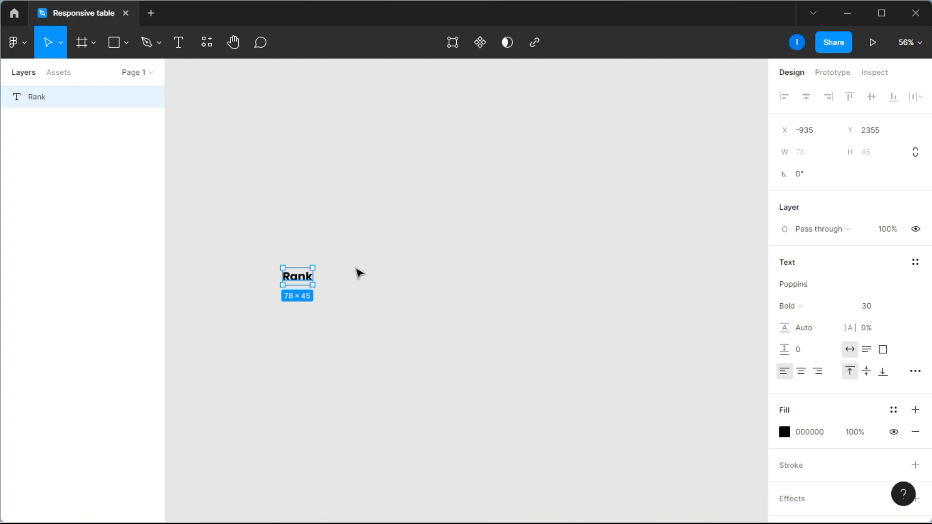
Step: Wrap Rank in an auto-layout frame with a teal 079073 fill
right_click(301, 286)
click(373, 368)
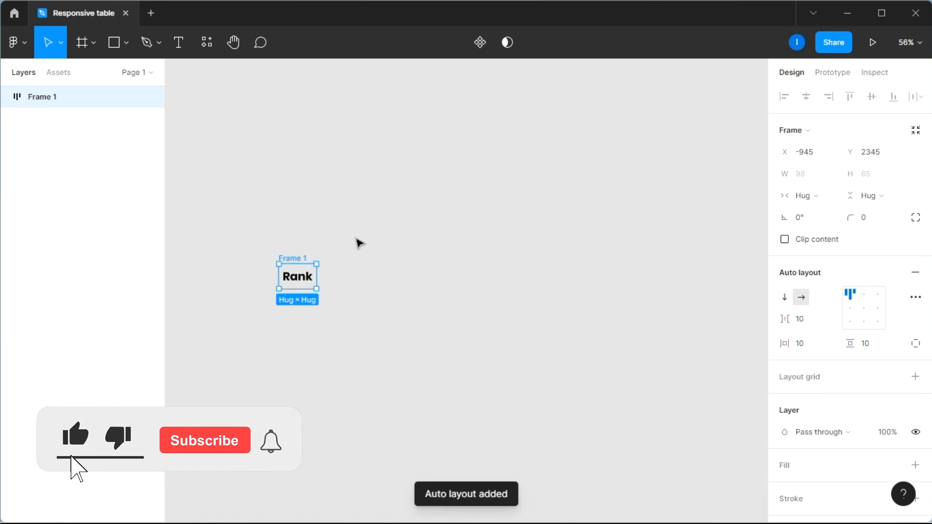
scroll(827, 324, down, 3)
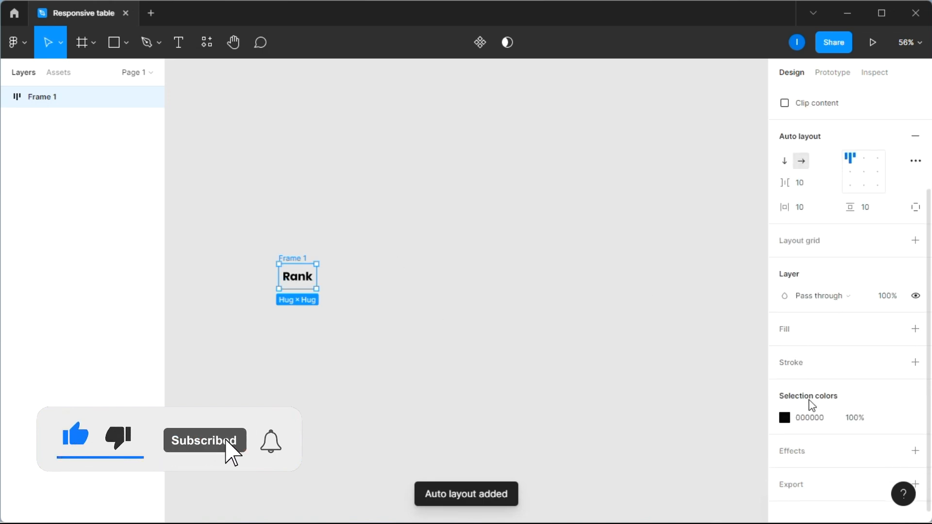
click(915, 330)
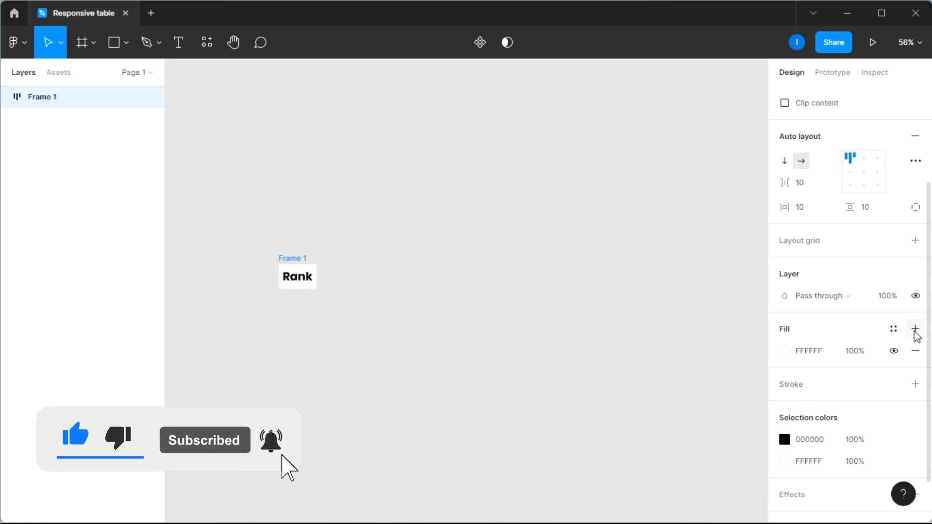
click(783, 353)
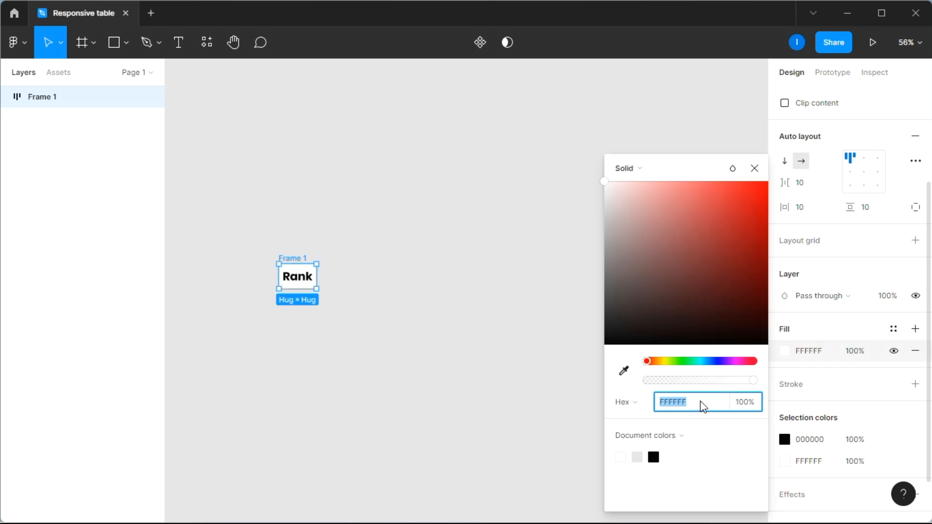
text(079073)
key(Return)
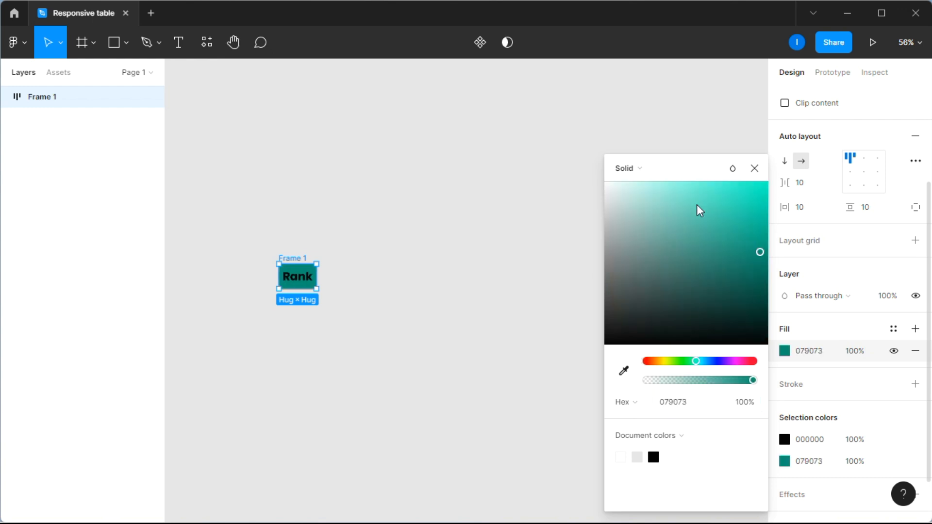
click(755, 169)
Step: Make the Rank text white FFFFFF, centre it, and set horizontal padding to 40
click(785, 439)
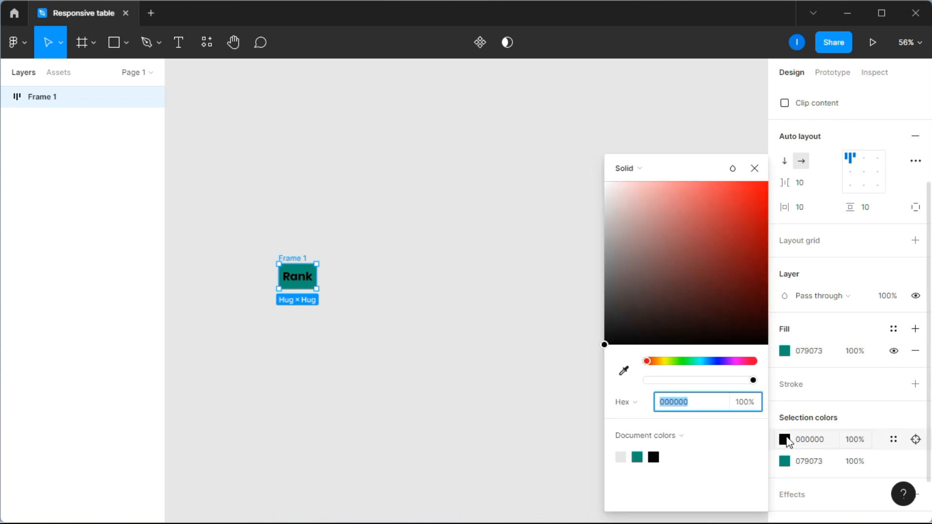
text(ffffff)
key(Return)
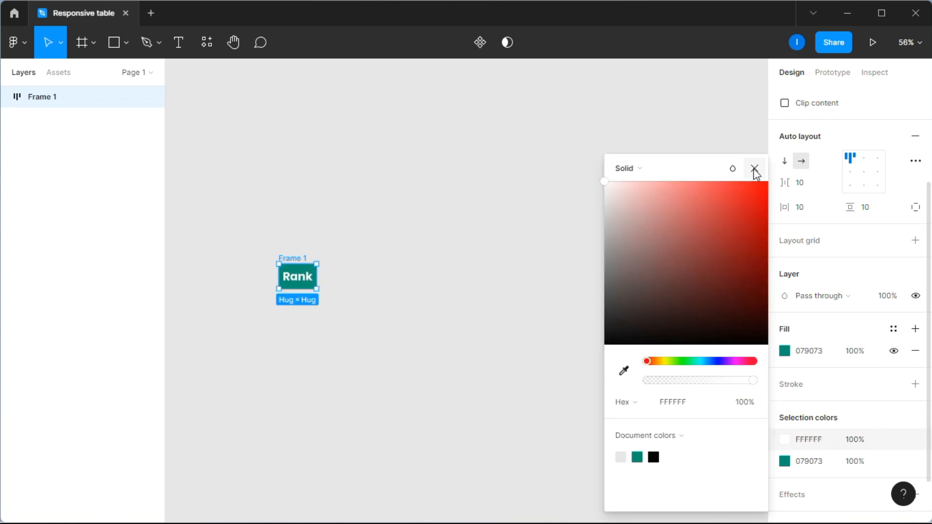
click(754, 169)
click(864, 171)
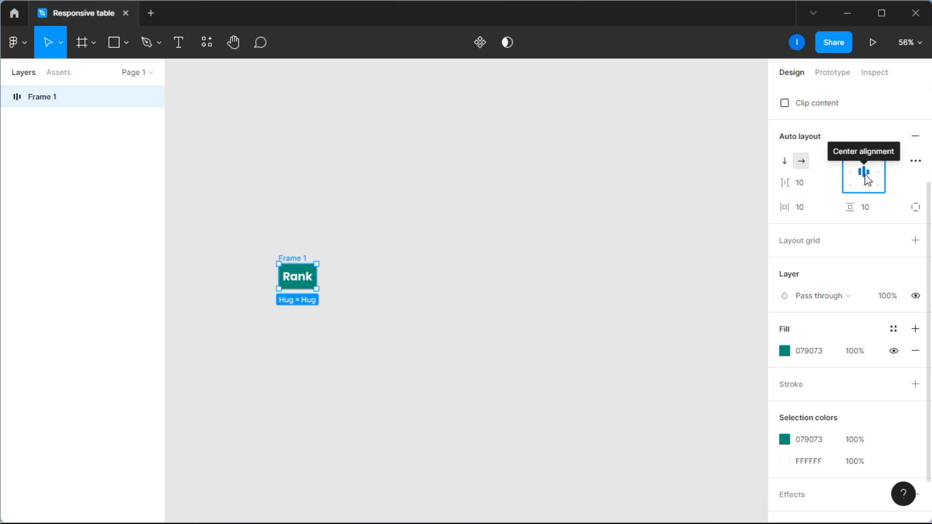
scroll(835, 282, up, 2)
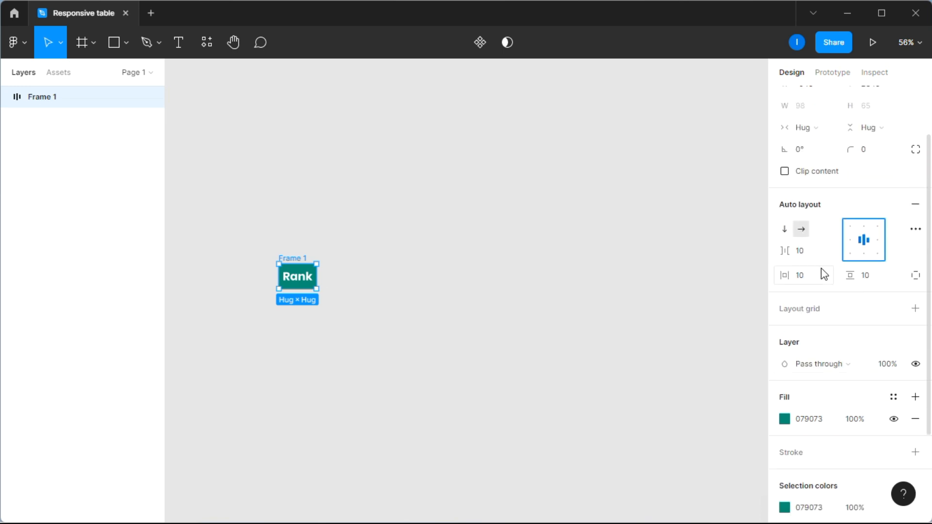
click(810, 280)
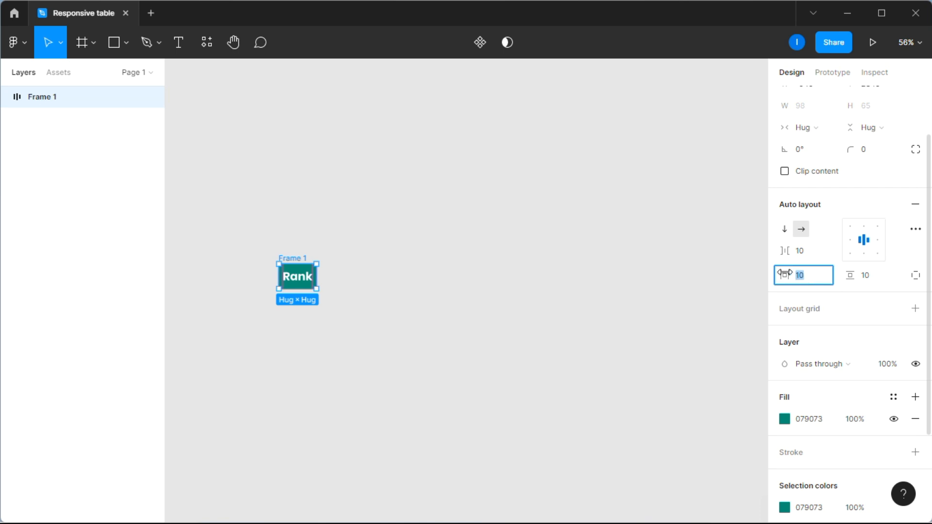
text(40)
key(Return)
click(554, 225)
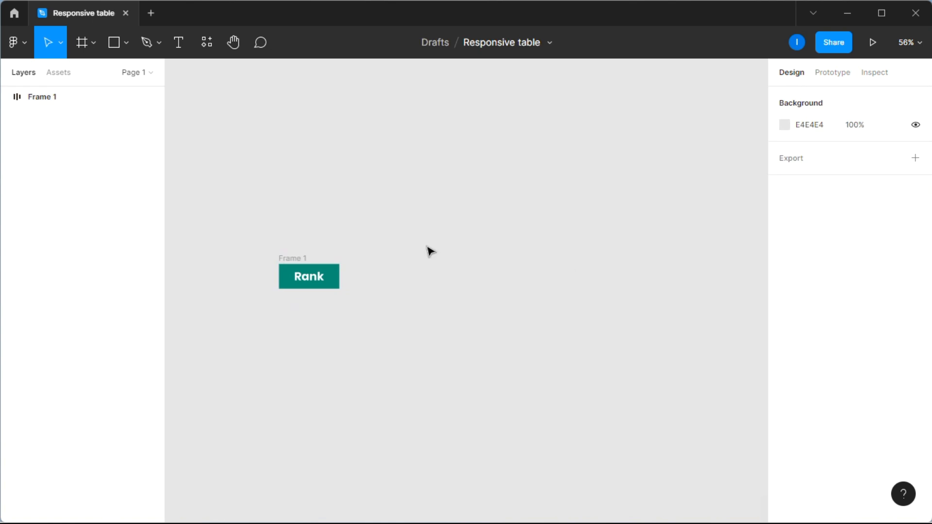
Step: Fix Frame 1's width at 228 and move it up and to the left
click(302, 258)
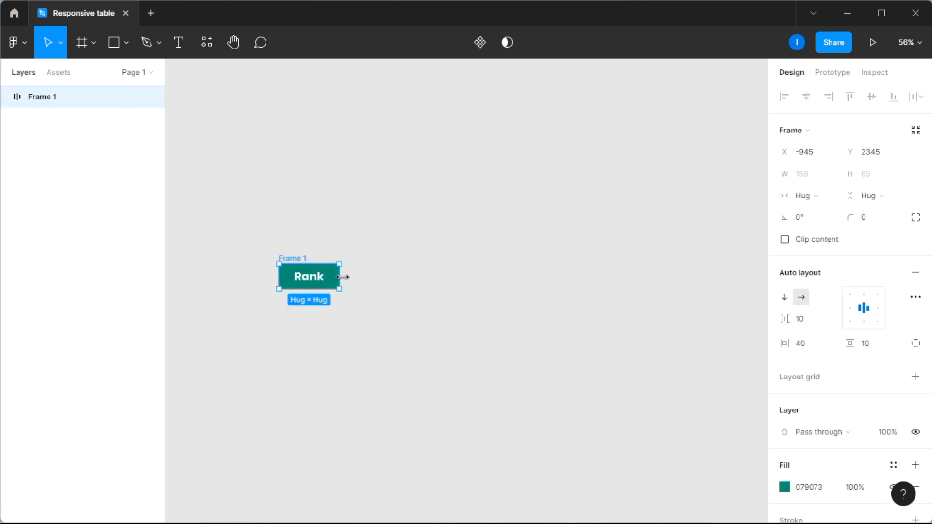
drag(344, 276, 366, 262)
click(418, 212)
drag(297, 258, 260, 165)
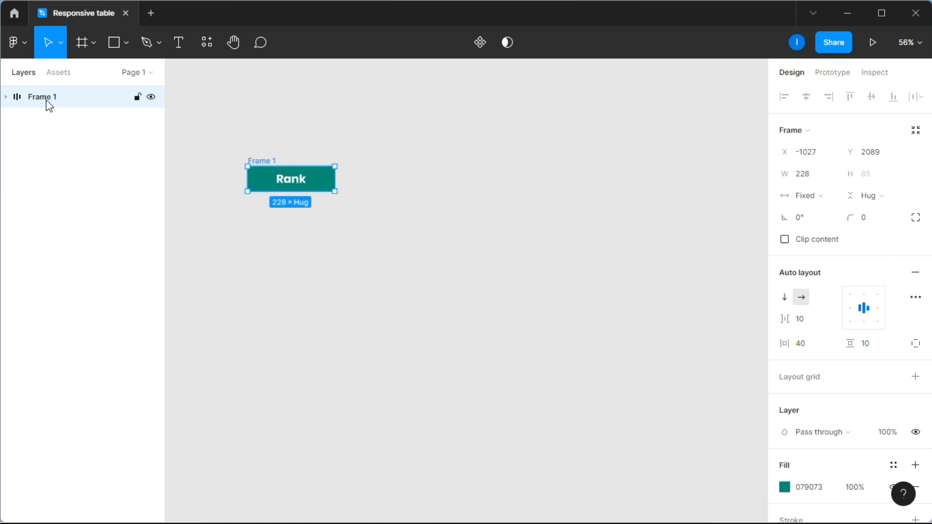
Step: Duplicate the Rank frame into five header cells with Ctrl+D
key(ctrl+d)
key(ctrl+d)
key(ctrl+d)
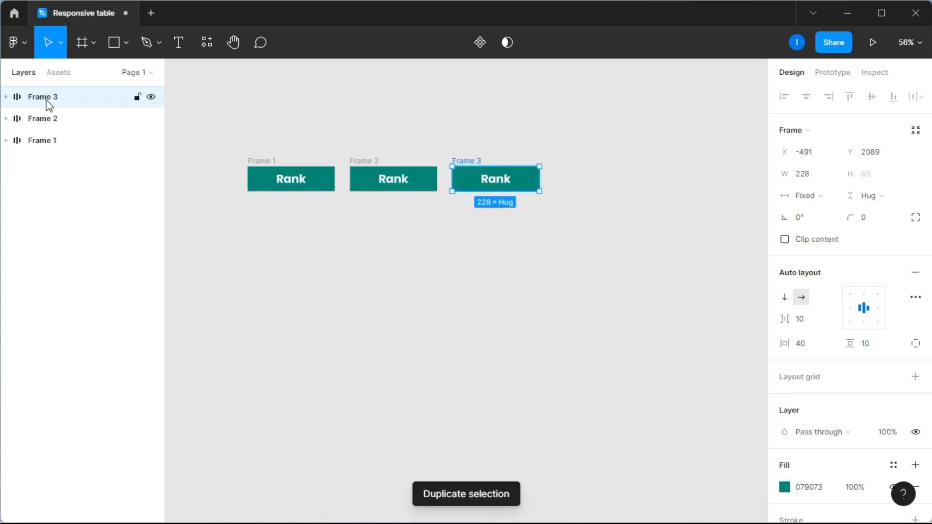
key(ctrl+d)
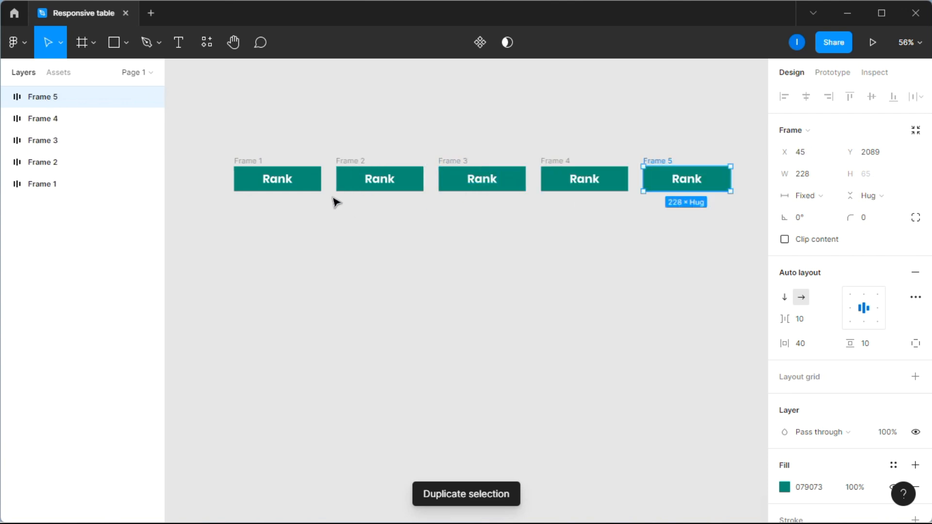
click(51, 165)
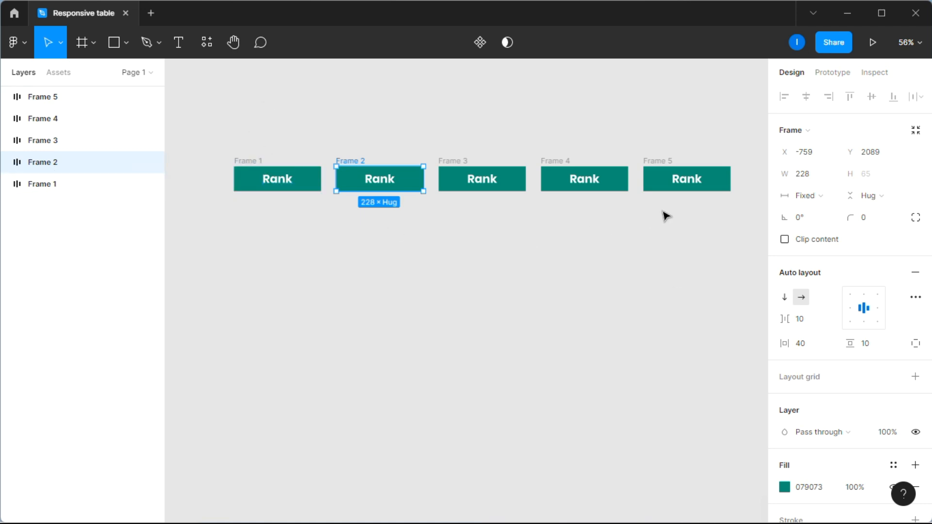
Step: Wrap all five cells in auto-layout Frame 6 with 0 spacing
drag(689, 214, 258, 142)
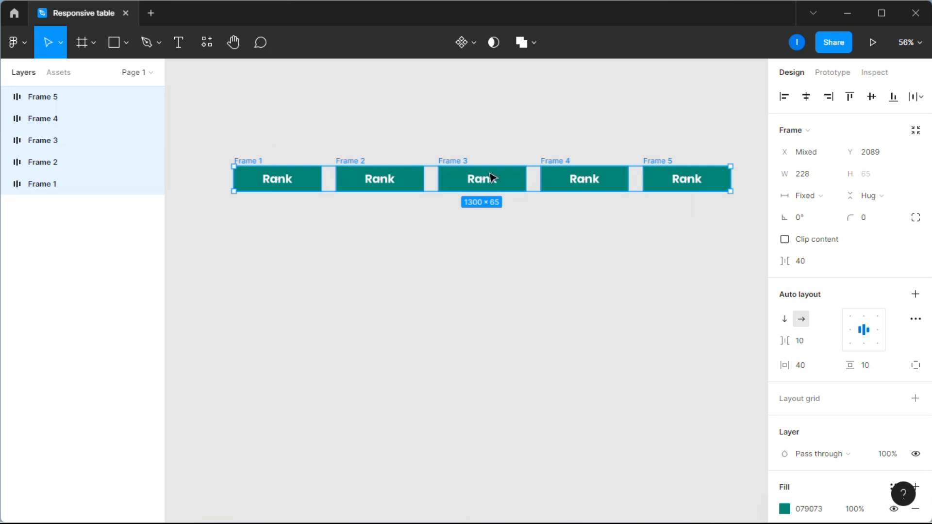
right_click(421, 182)
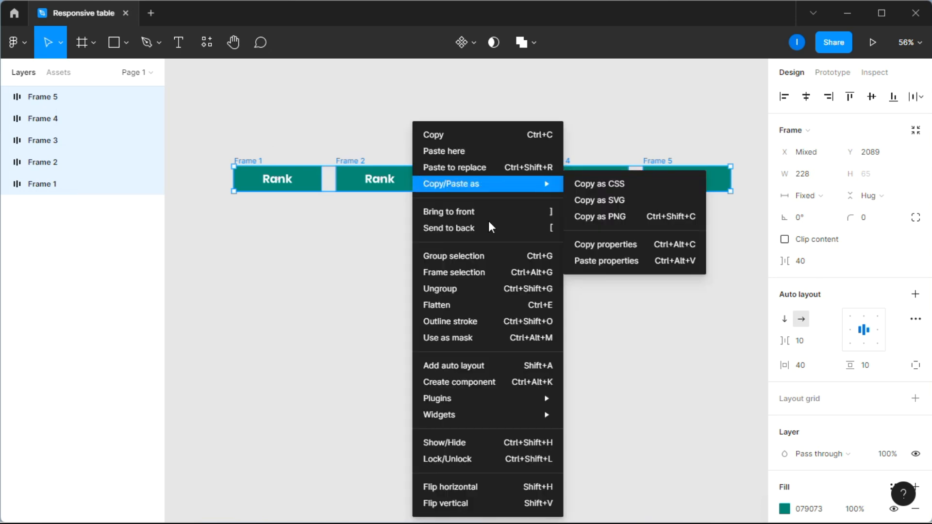
click(477, 368)
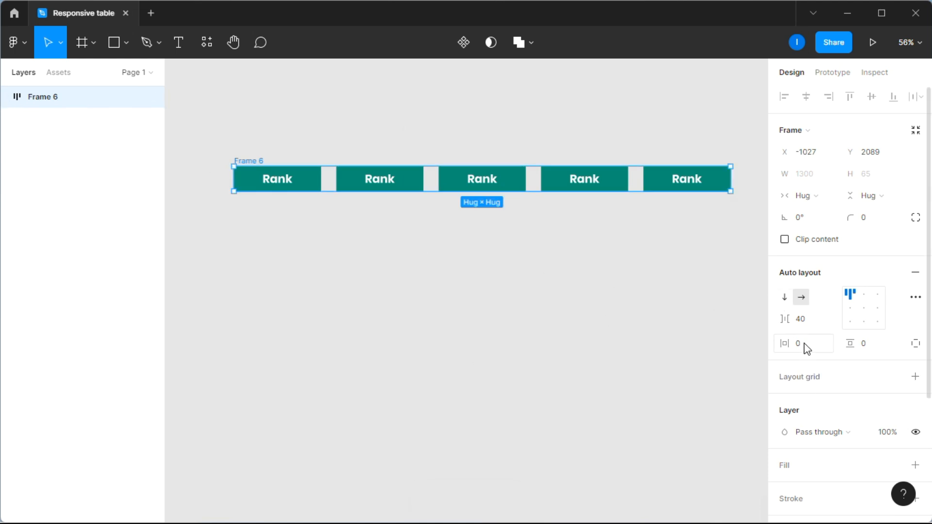
click(810, 324)
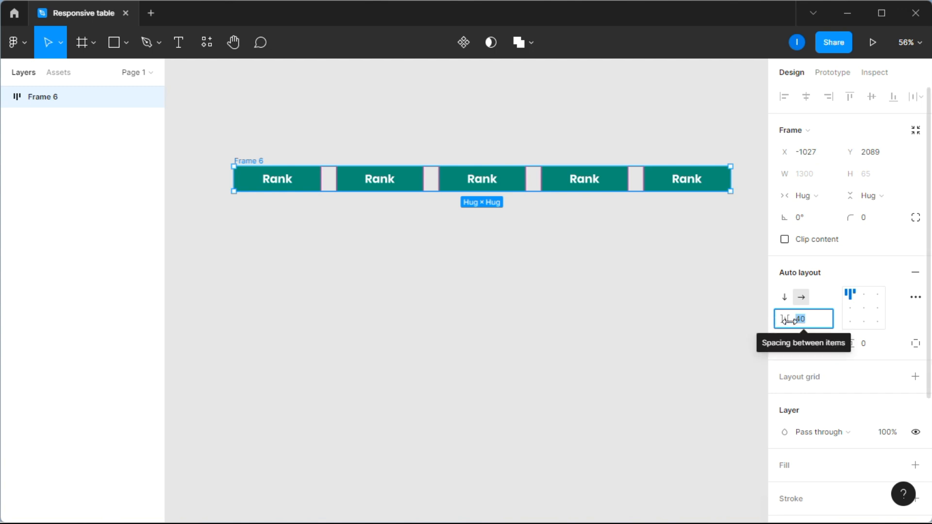
text(0)
key(Return)
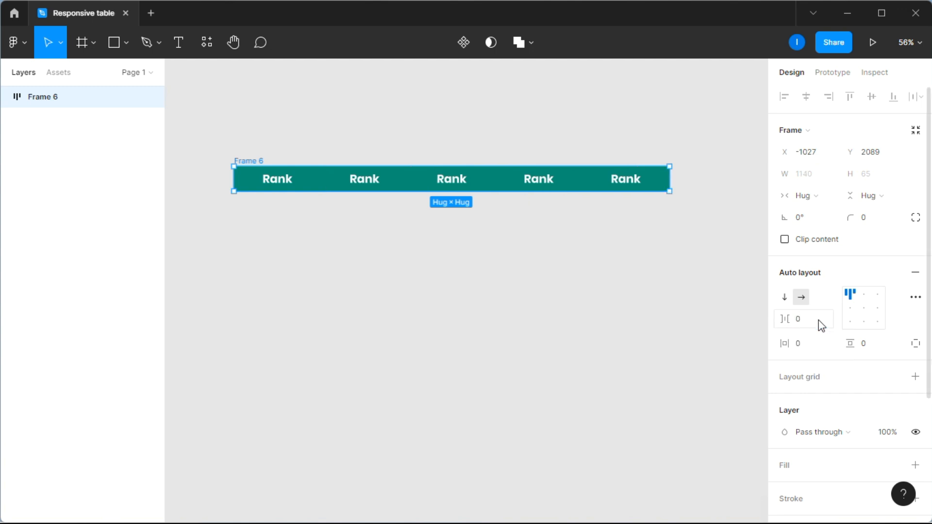
click(384, 226)
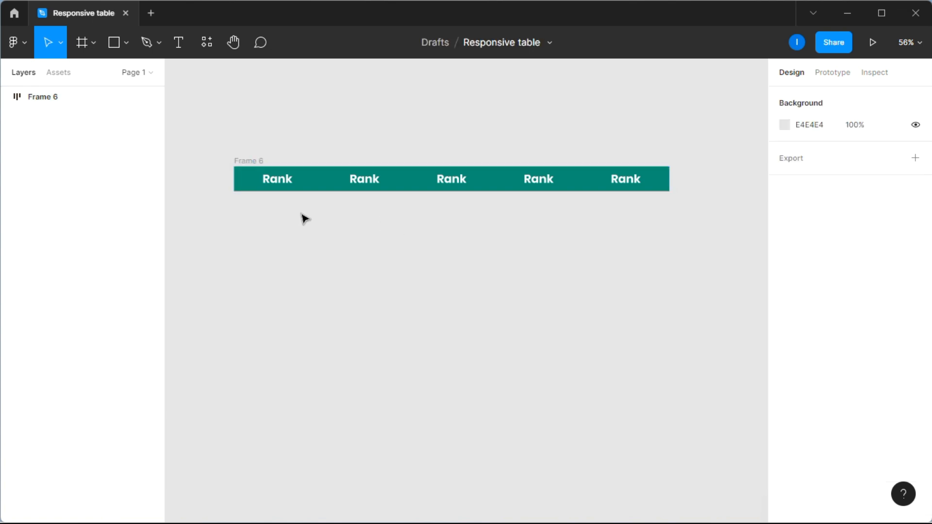
Step: Give Frame 6 a fixed width and set Frames 5, 4 and 3 to Fill container
click(259, 162)
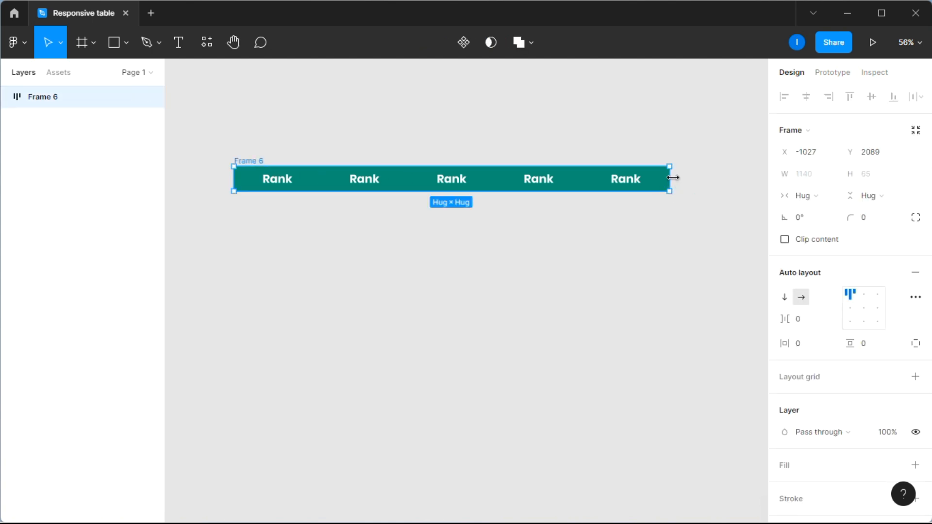
mouse_move(663, 178)
mouse_down()
mouse_move(534, 171)
mouse_move(671, 171)
mouse_up()
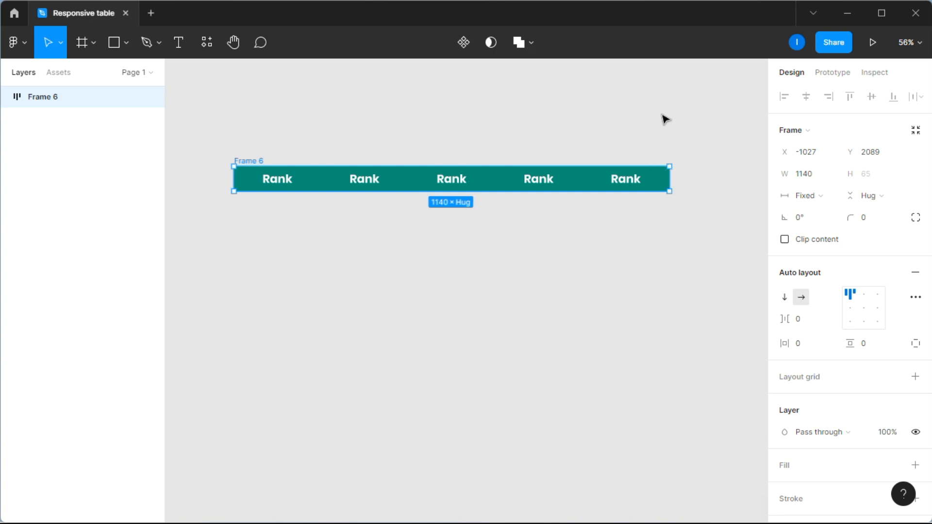
click(663, 116)
click(6, 96)
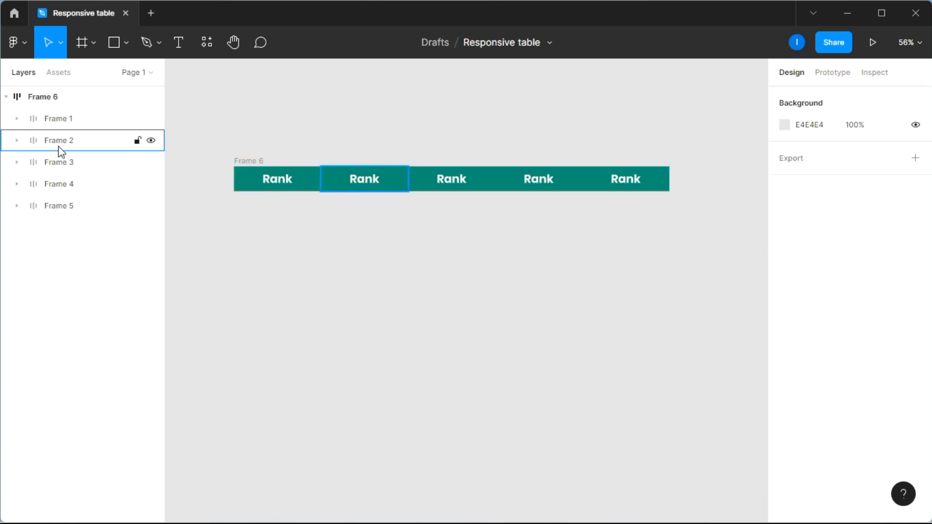
click(68, 206)
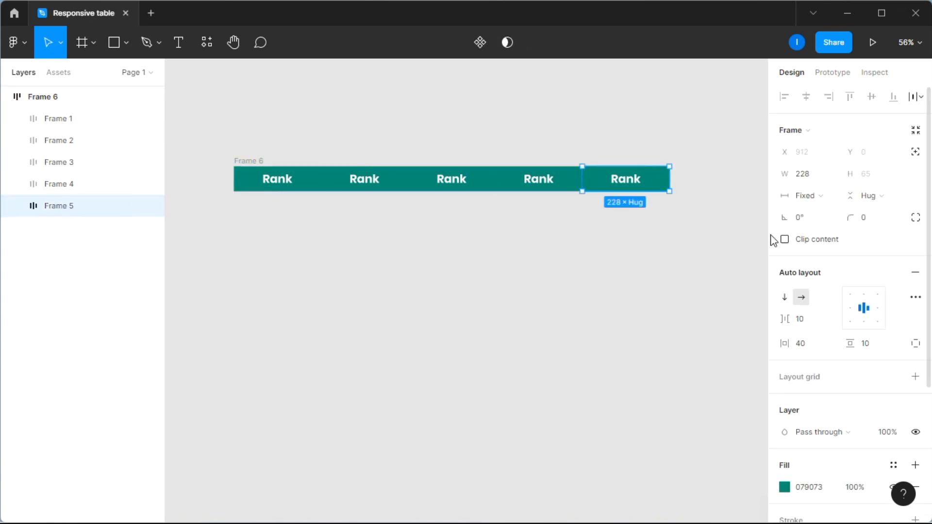
click(808, 197)
click(820, 226)
click(61, 184)
click(810, 195)
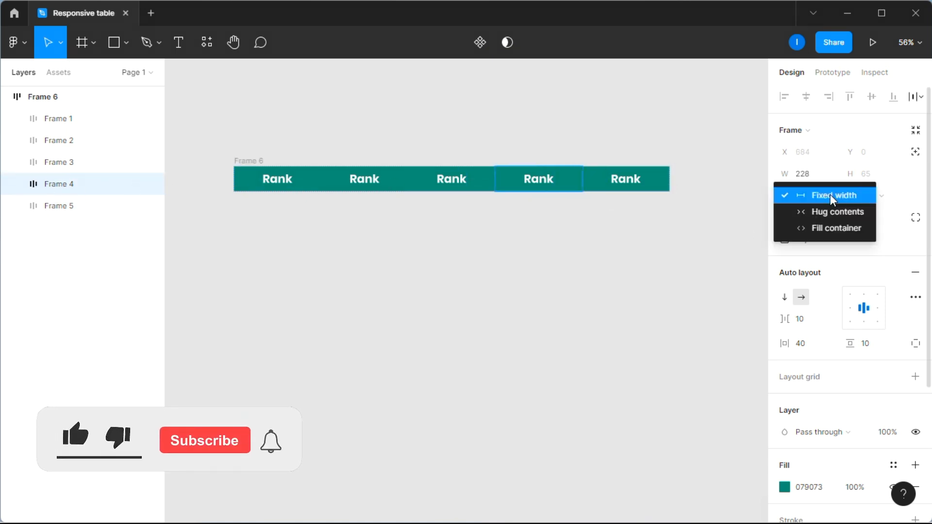
click(823, 225)
click(83, 163)
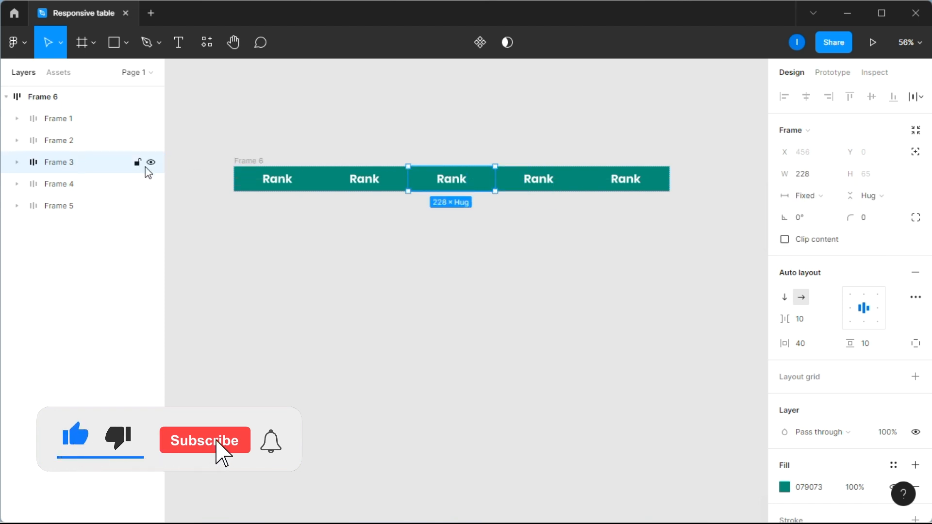
click(808, 195)
click(823, 228)
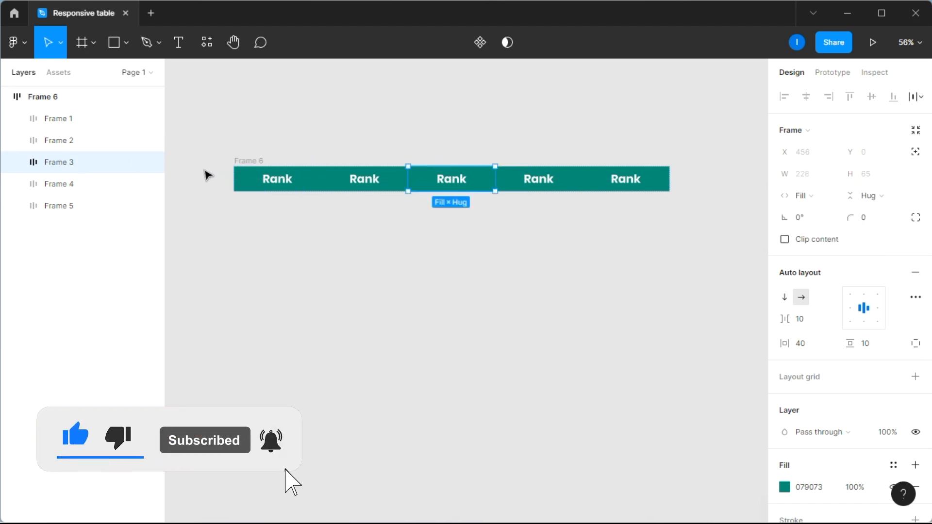
Step: Set Frames 2 and 1 to Fill container, then widen the row to test stretching
click(73, 141)
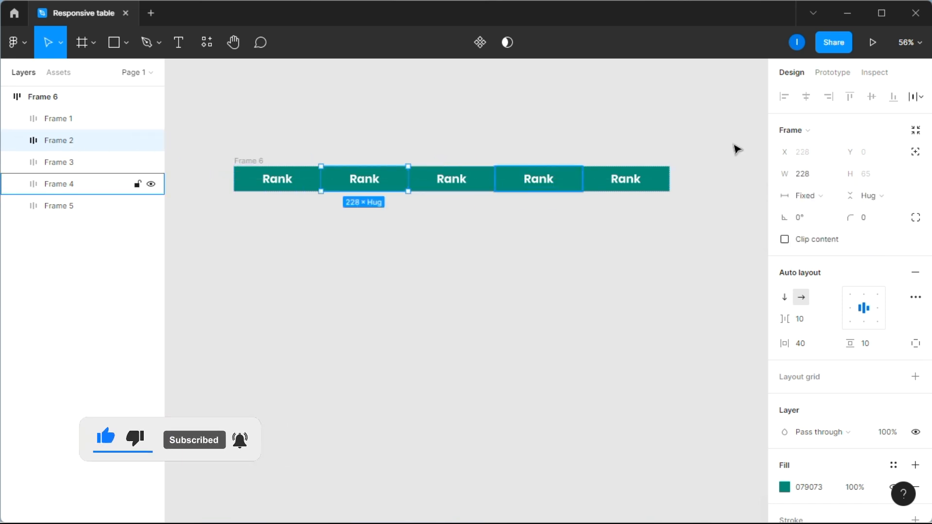
click(819, 196)
click(819, 229)
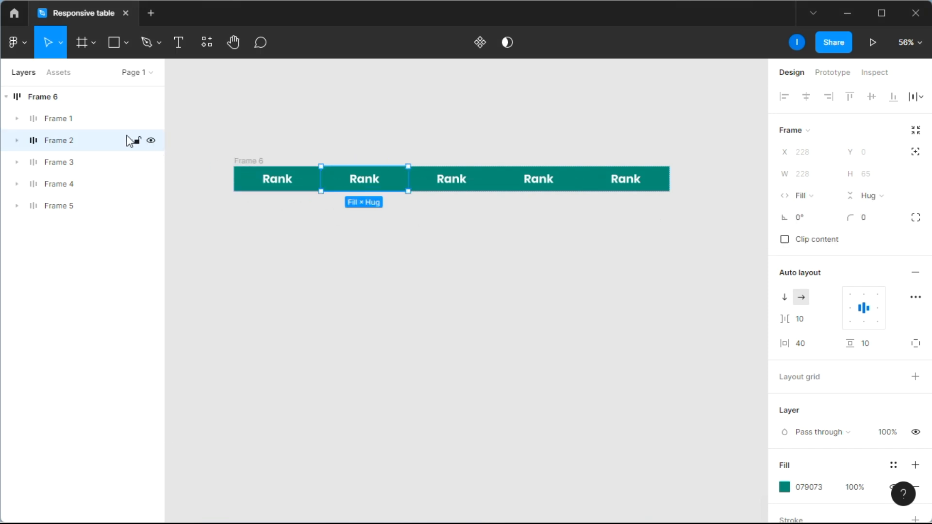
click(89, 119)
click(819, 199)
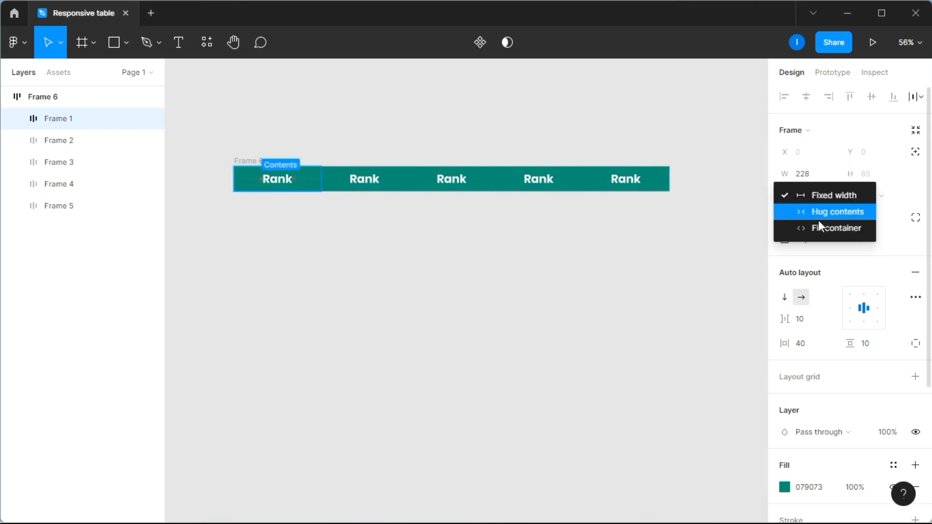
click(821, 228)
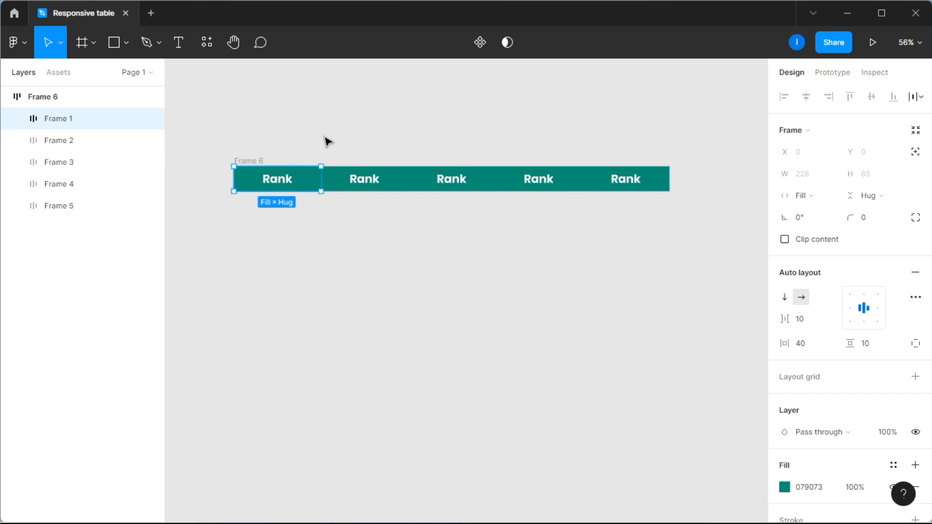
click(272, 140)
click(250, 161)
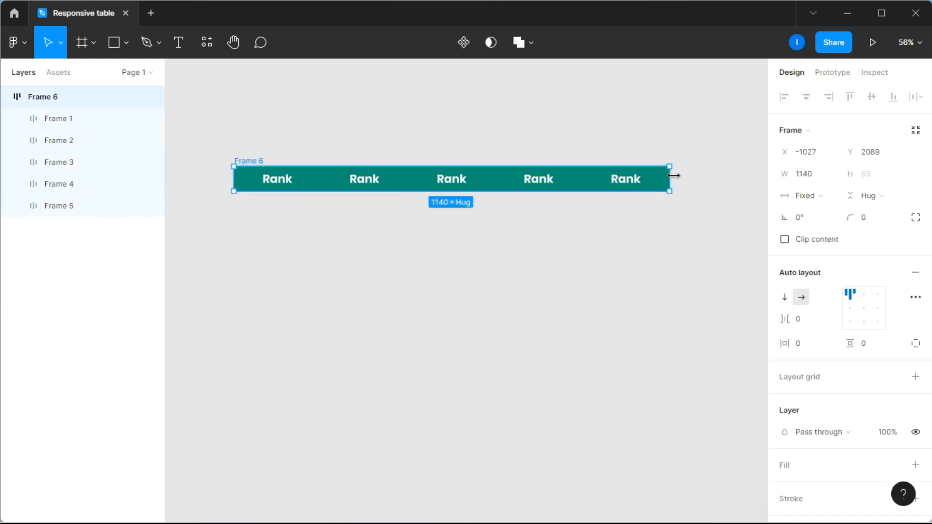
drag(625, 178, 693, 183)
click(662, 117)
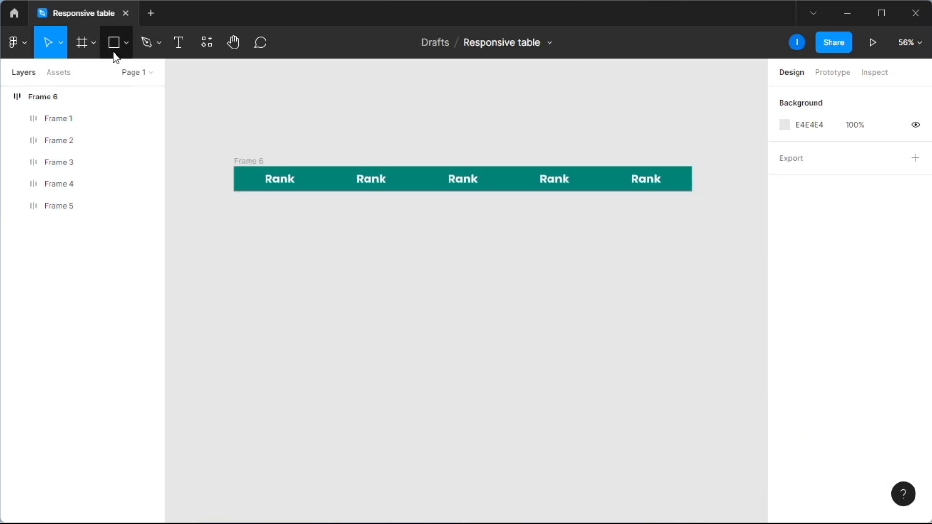
Step: Duplicate header row Frame 6 four times into Frames 7–10 and select all five rows
click(257, 163)
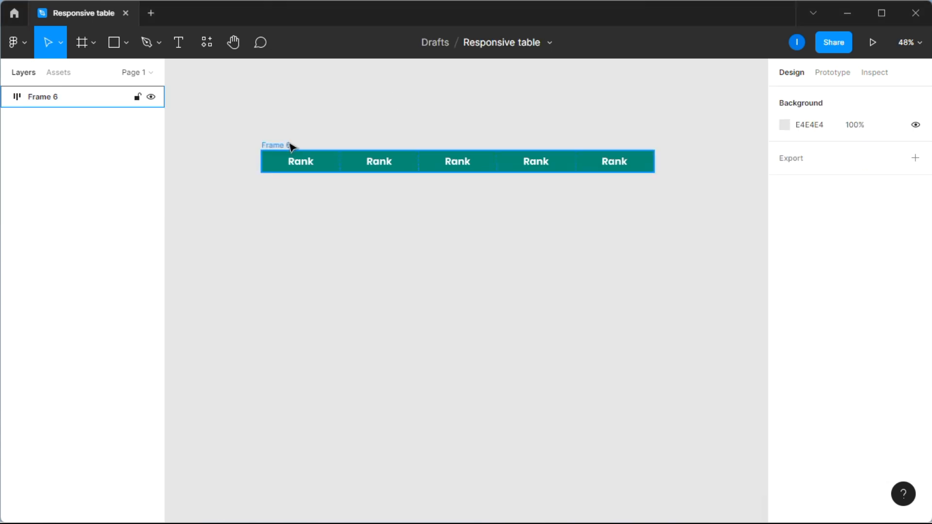
click(289, 145)
scroll(290, 146, down, 5)
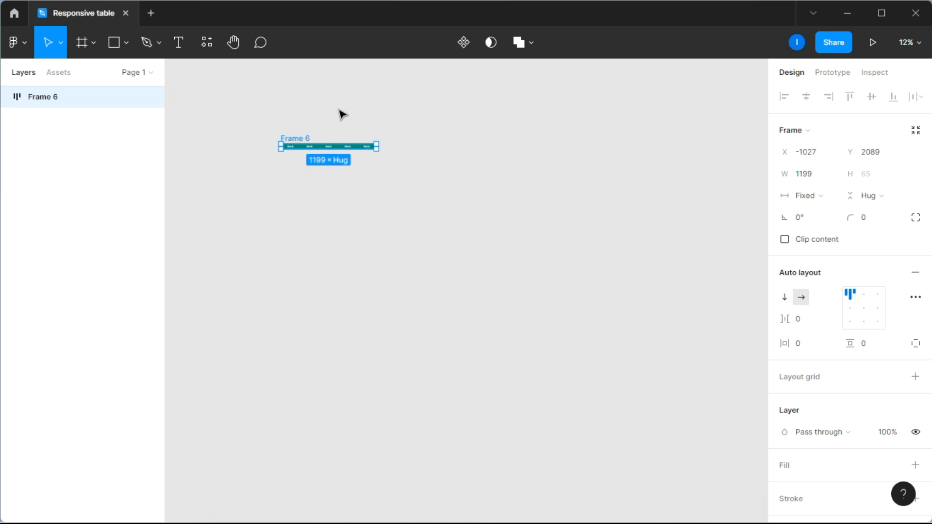
key(ctrl+d)
key(ctrl+d)
key(ctrl+d)
key(ctrl+d)
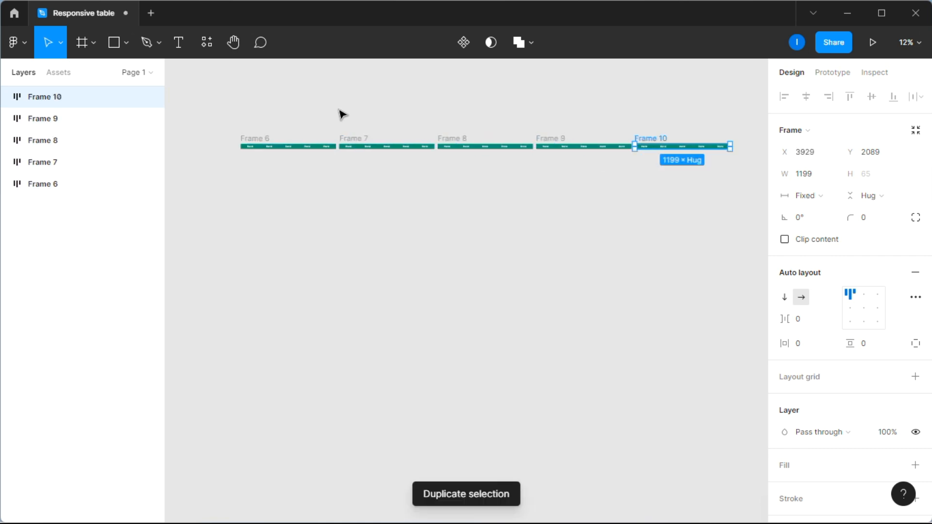
click(699, 187)
drag(704, 180, 313, 134)
right_click(318, 130)
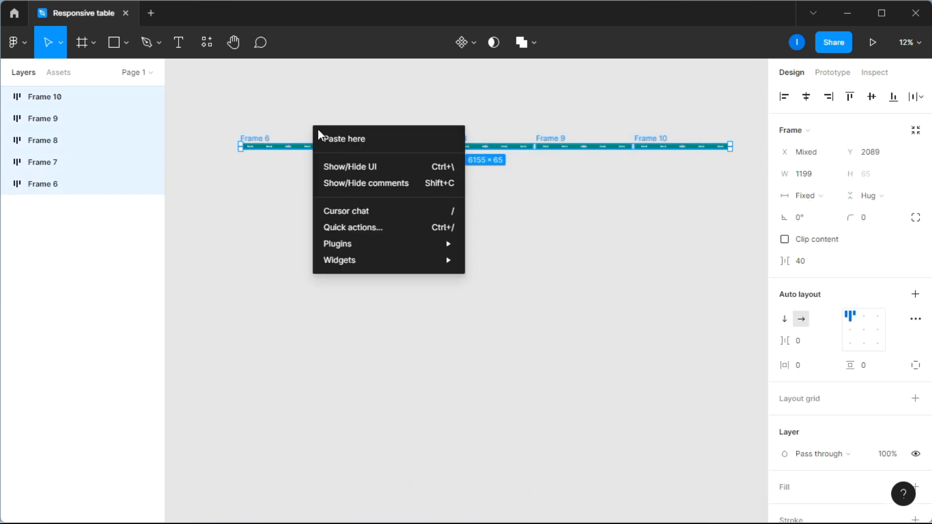
Step: Wrap the five rows in auto-layout Frame 11, vertical direction, 0 spacing
click(275, 179)
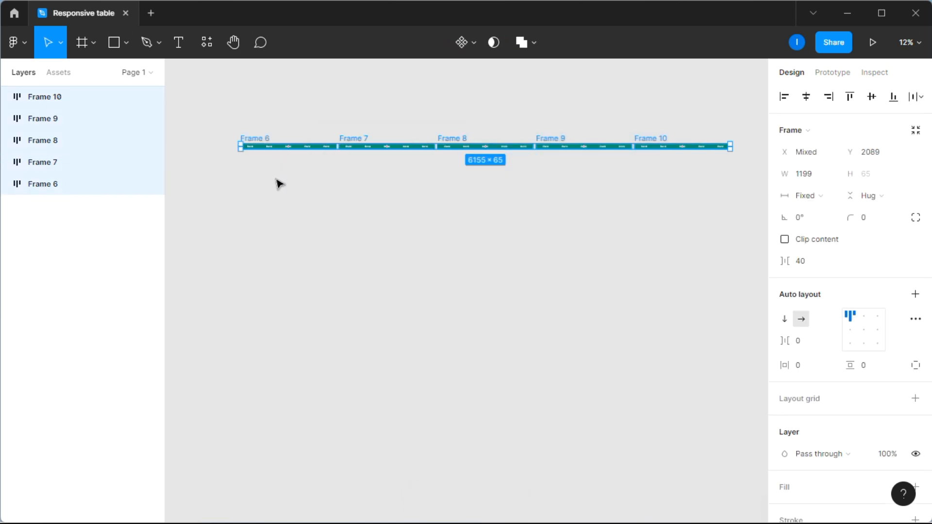
right_click(370, 149)
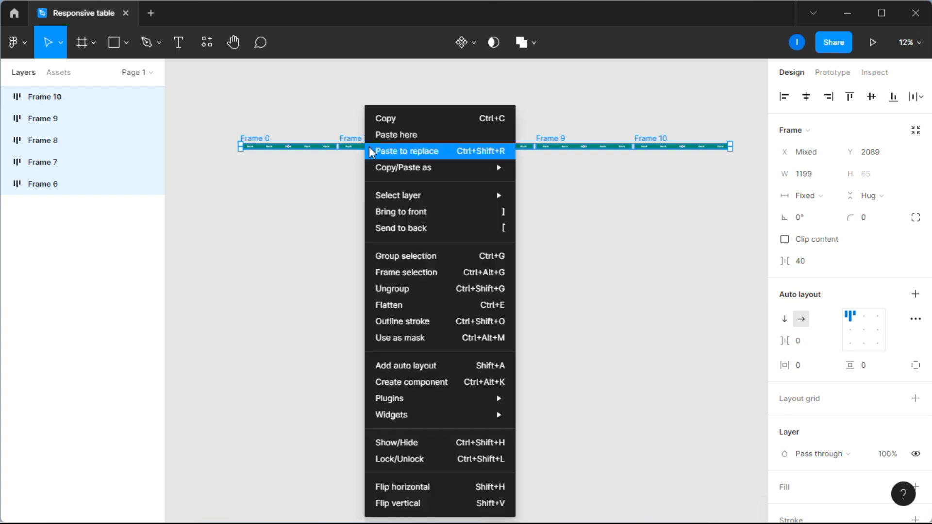
click(427, 373)
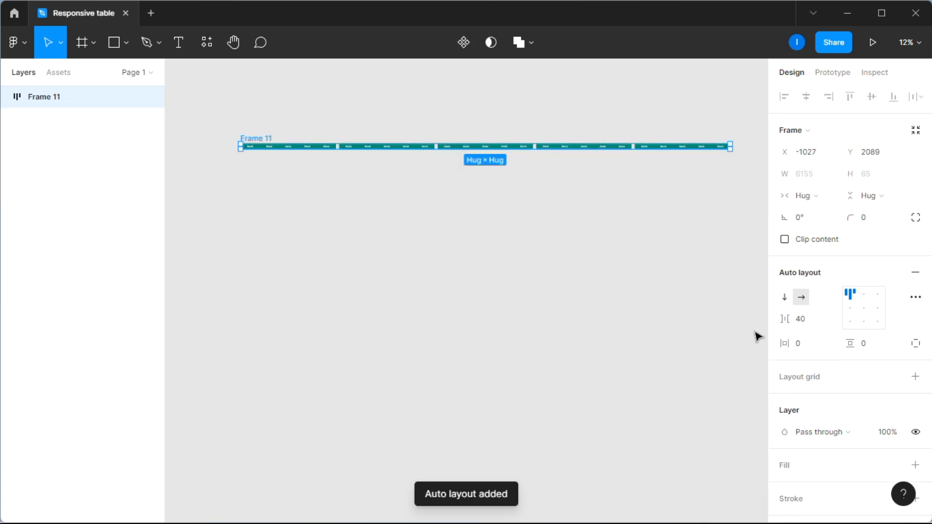
click(785, 298)
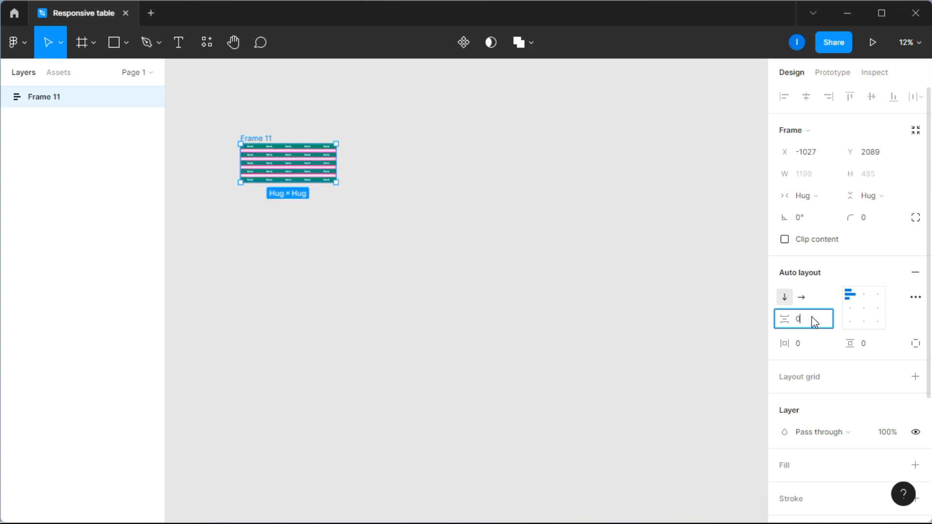
click(814, 322)
text(0)
key(Return)
scroll(302, 152, up, 3)
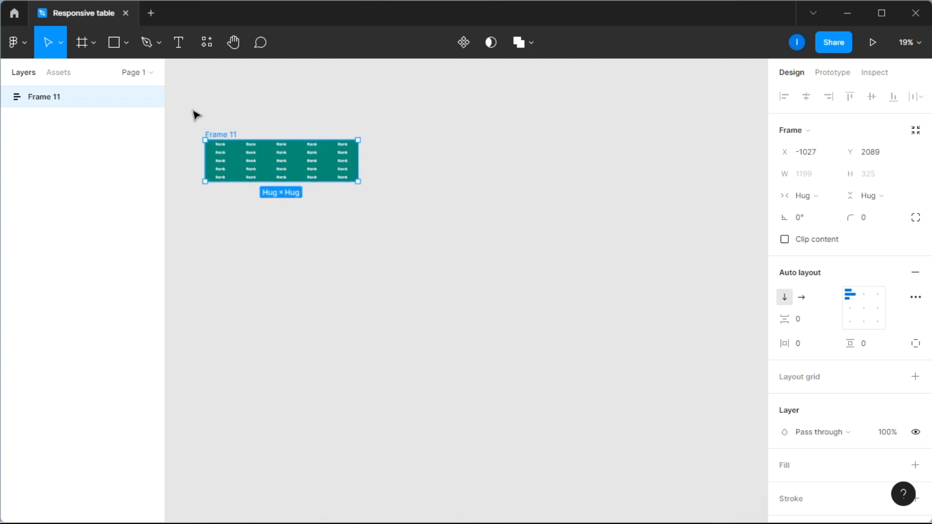
scroll(192, 108, up, 3)
scroll(191, 108, left, 1)
scroll(241, 109, up, 2)
scroll(356, 129, up, 1)
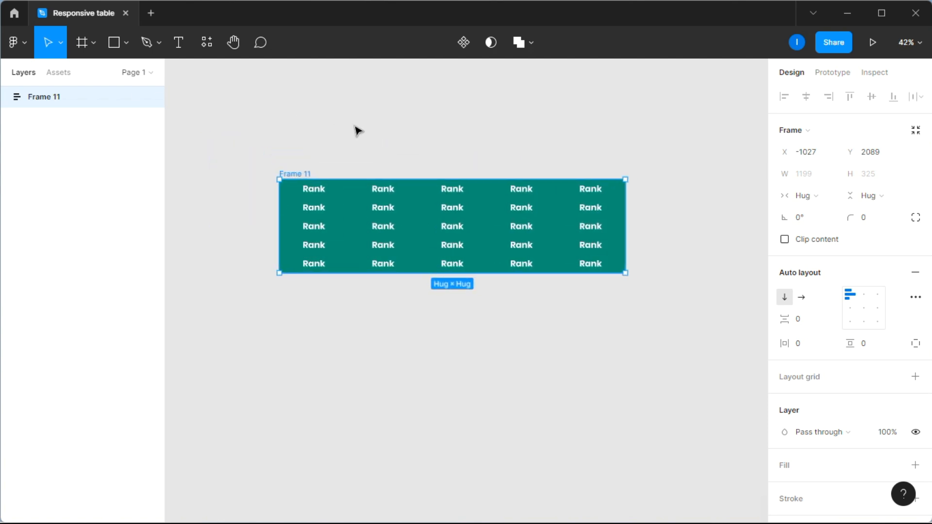
scroll(358, 129, left, 3)
click(210, 135)
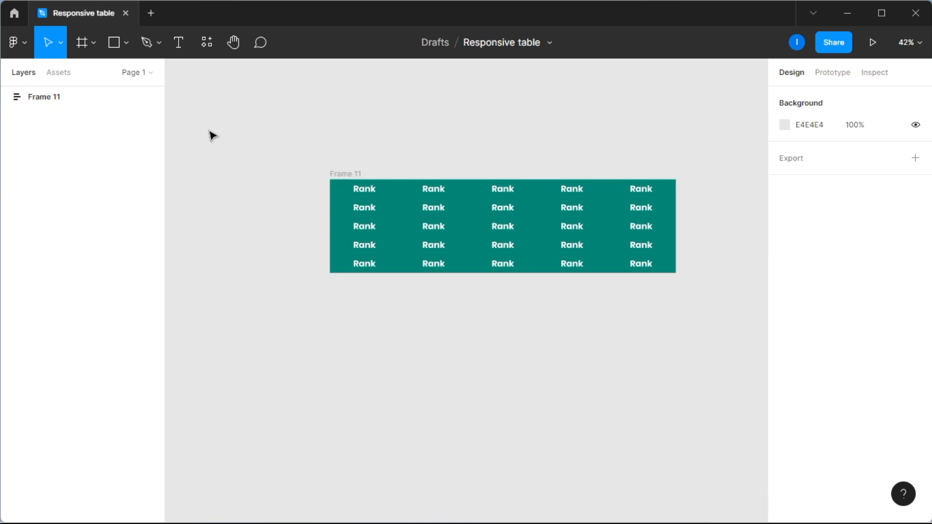
Step: Select rows Frame 7 and Frame 9 and change their text to dark grey 4A4747
click(7, 96)
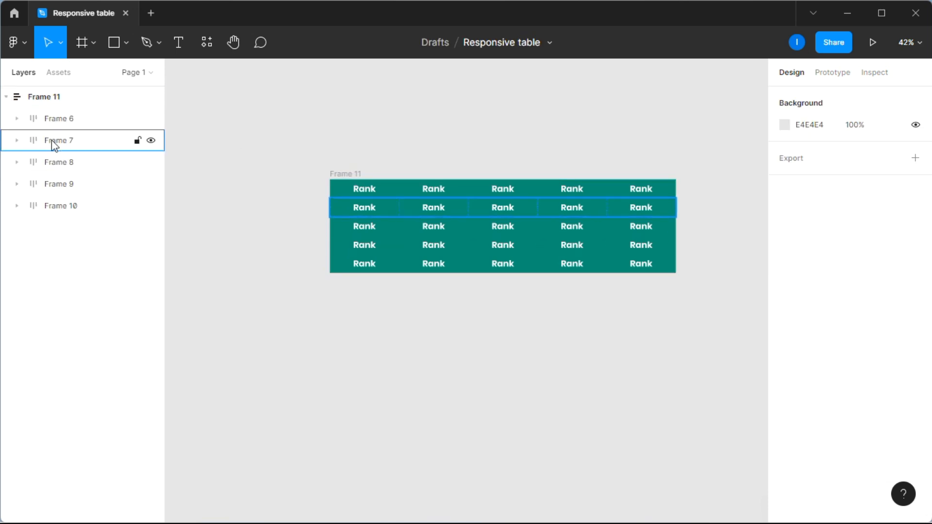
click(58, 124)
click(67, 141)
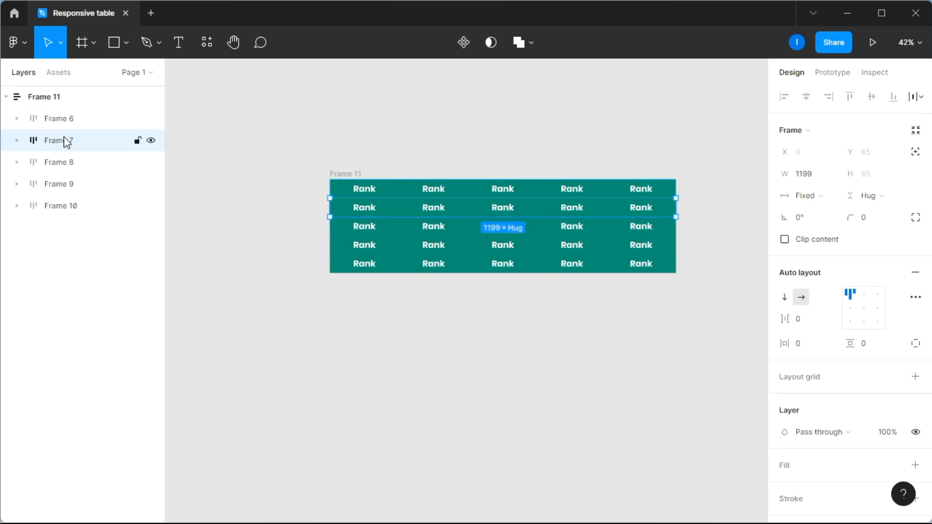
ctrl+click(63, 183)
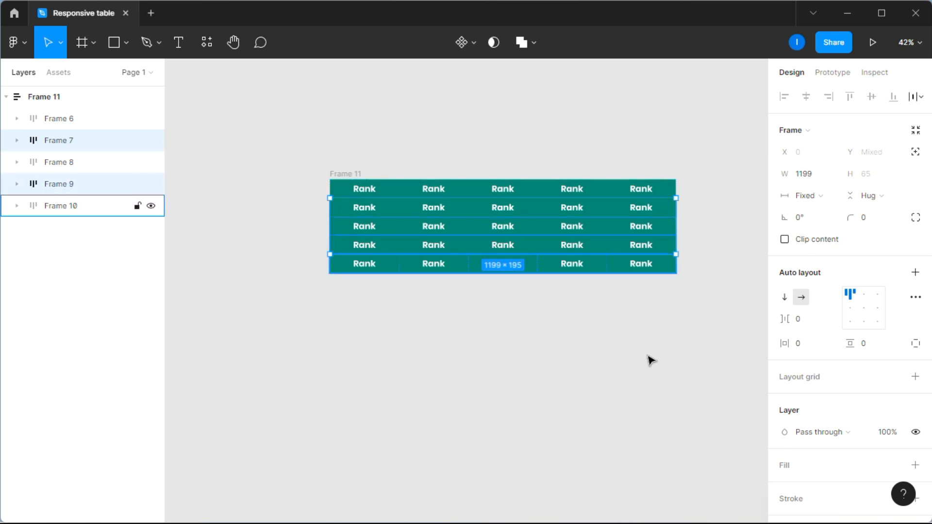
scroll(860, 390, down, 3)
scroll(818, 452, down, 2)
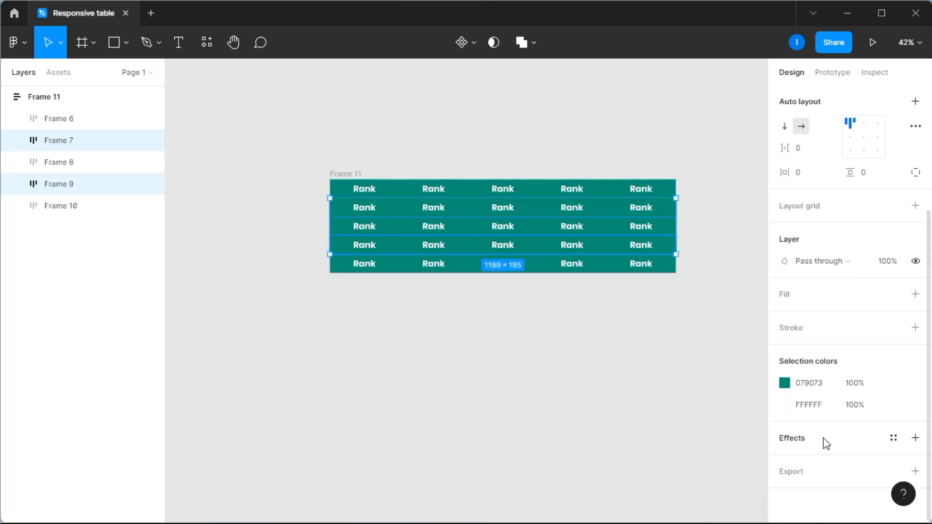
click(783, 408)
drag(656, 291, 612, 301)
click(755, 168)
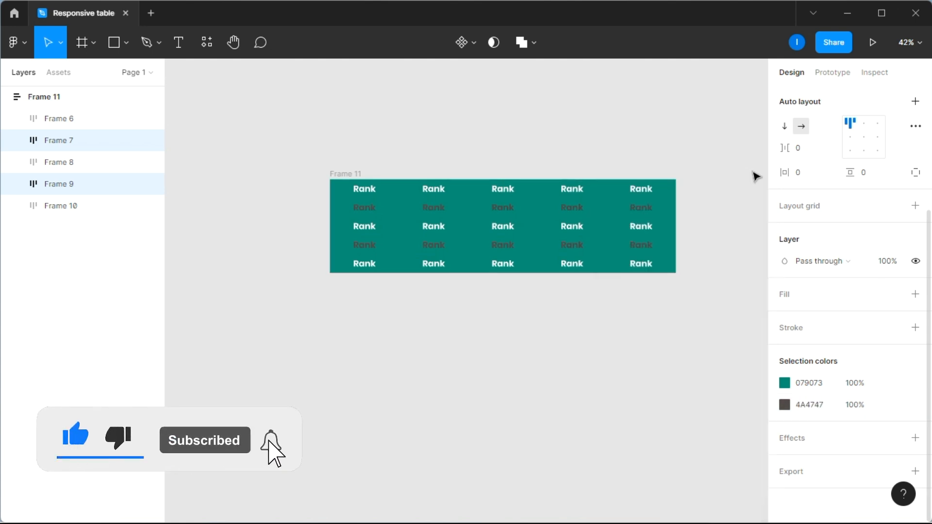
Step: Change the fill of Frames 7 and 9 from teal to white FFFFFF
click(784, 383)
drag(669, 243, 584, 187)
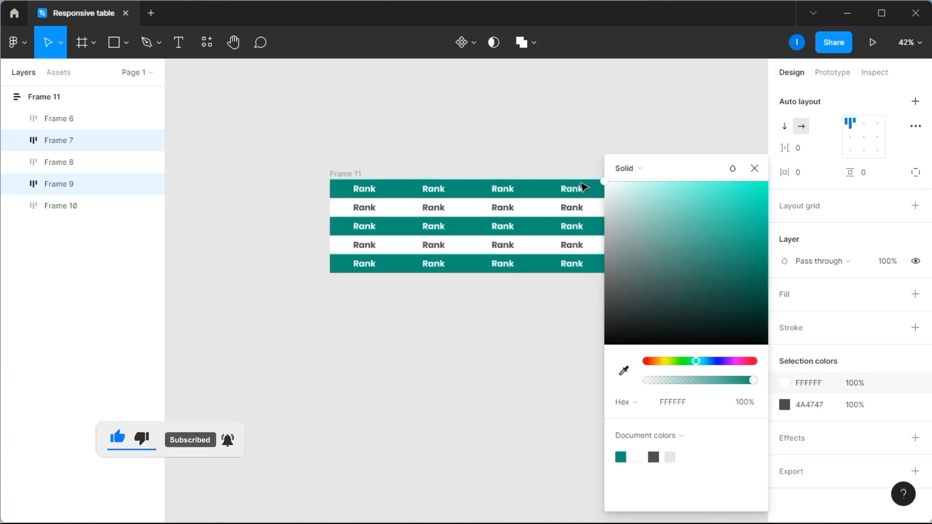
click(754, 168)
key(Escape)
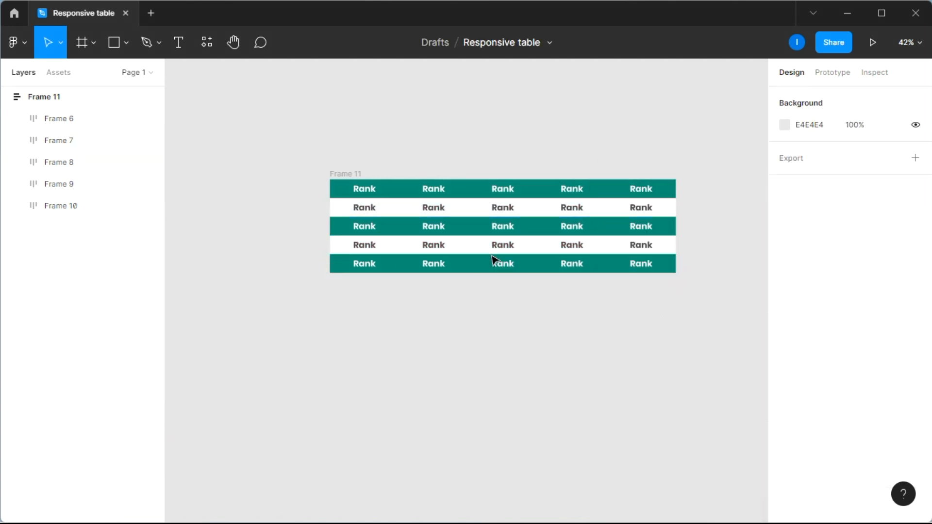
Step: Give rows Frame 8 and Frame 10 a light grey D1D9D3 fill
click(368, 228)
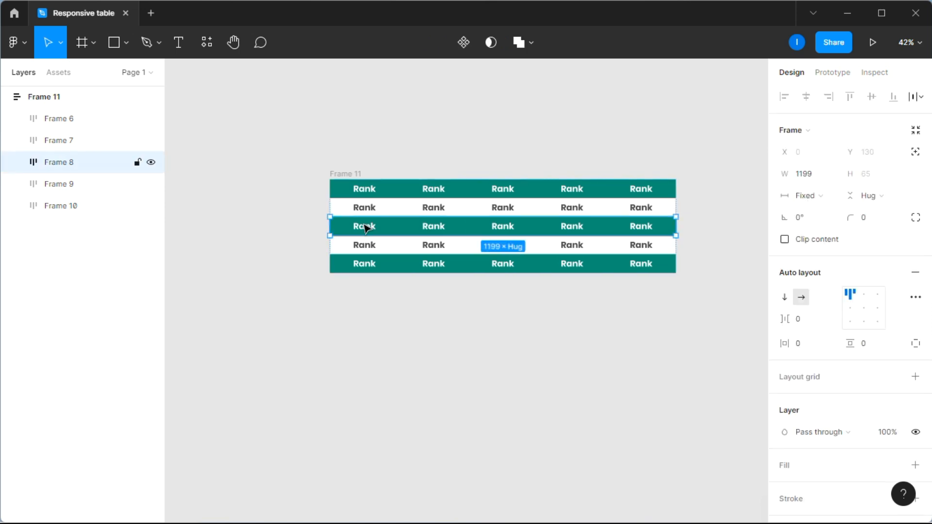
shift+click(68, 206)
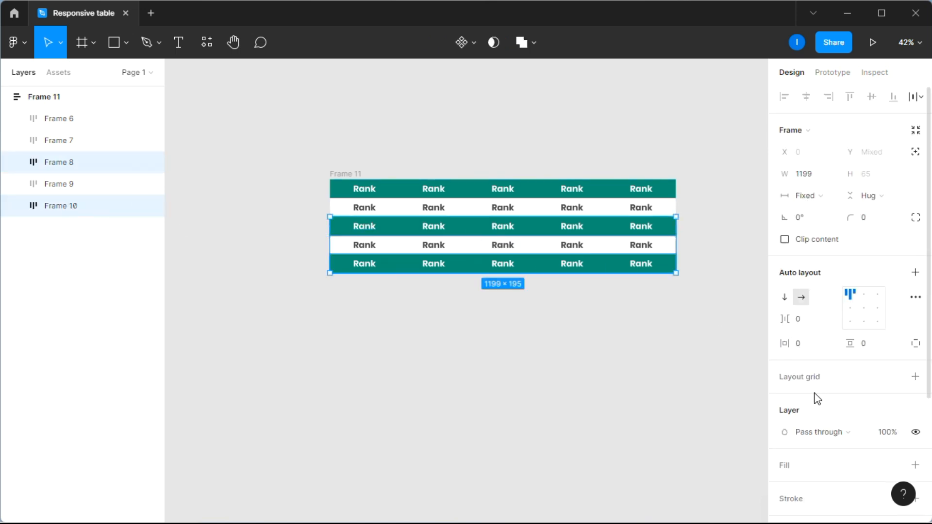
scroll(823, 390, down, 4)
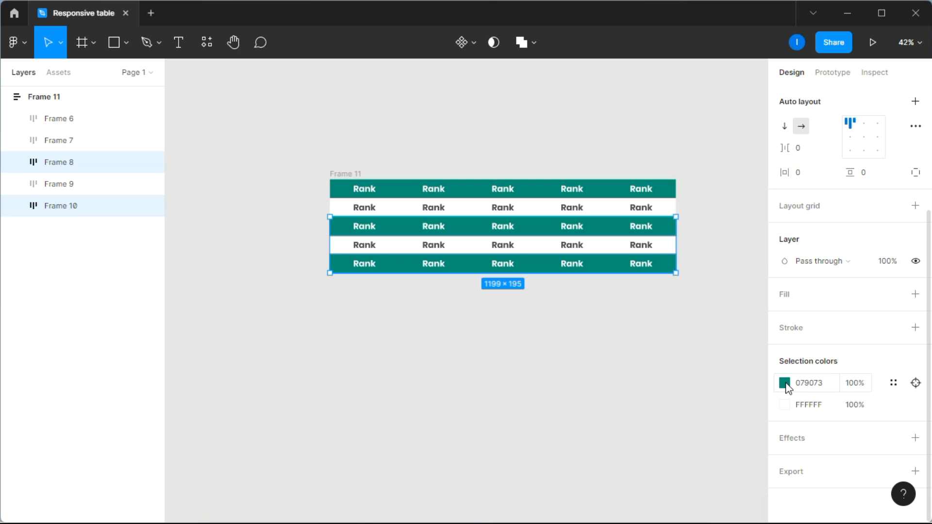
click(784, 384)
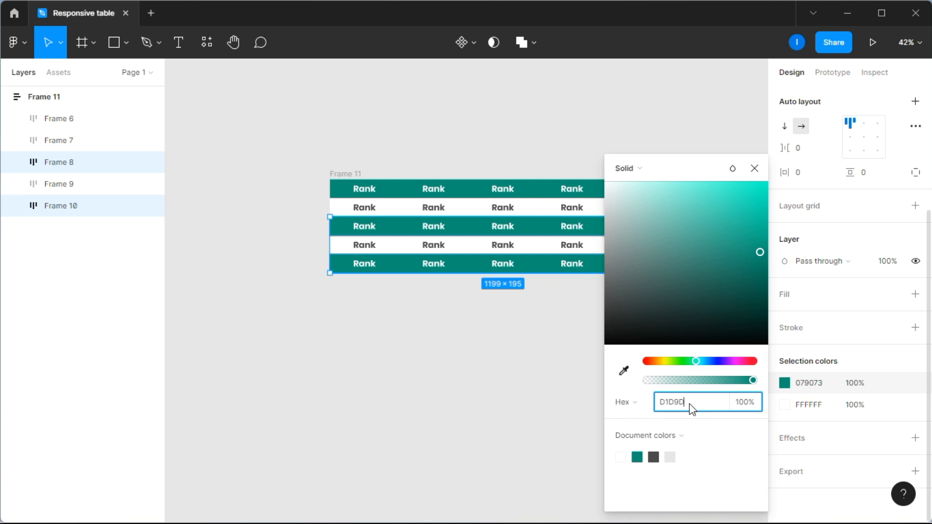
key(Return)
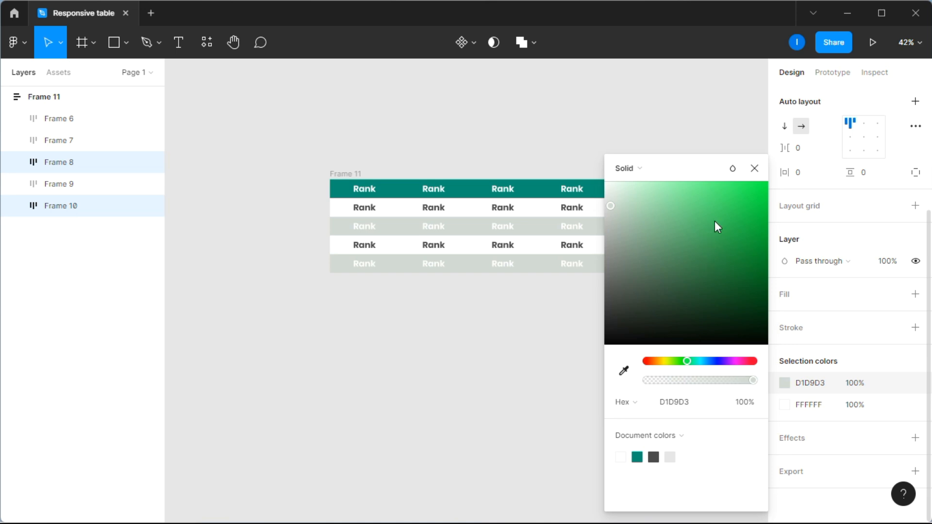
click(753, 172)
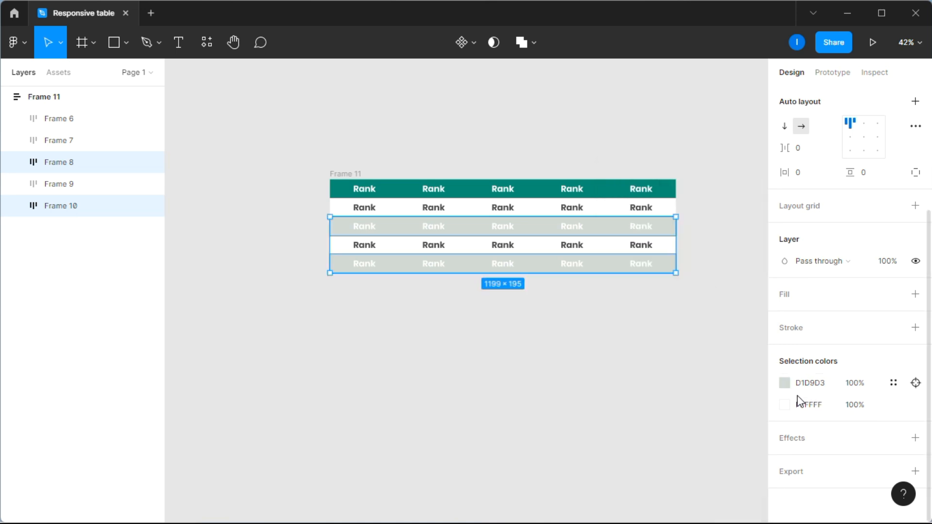
Step: Make their text teal 079073 by sampling the header colour
click(785, 405)
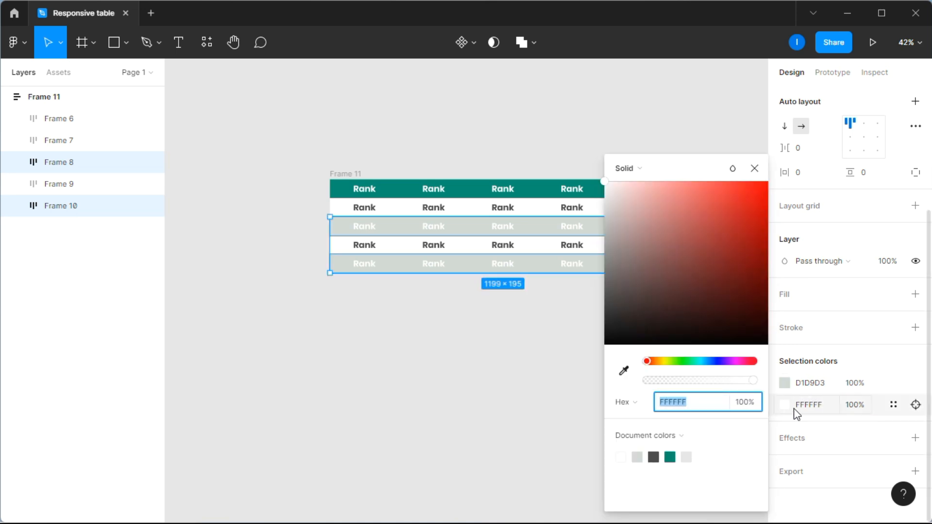
click(625, 372)
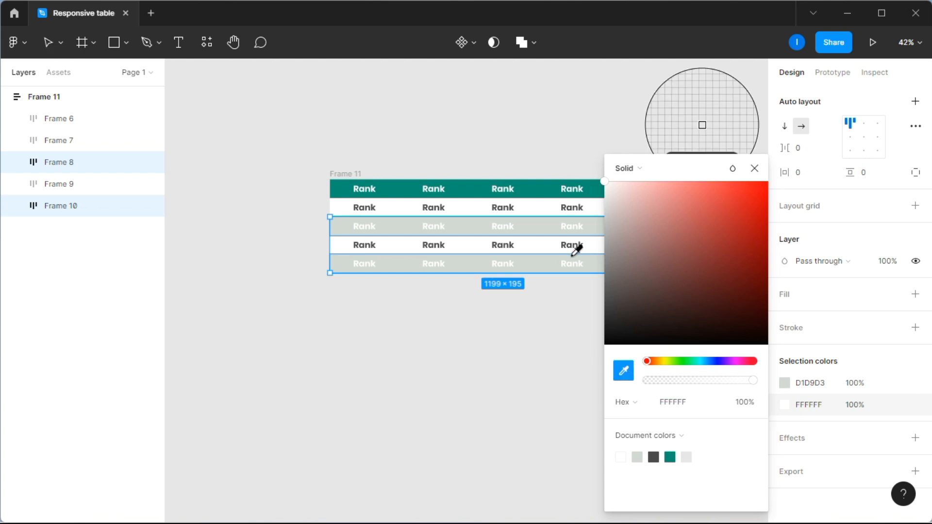
click(547, 187)
click(754, 169)
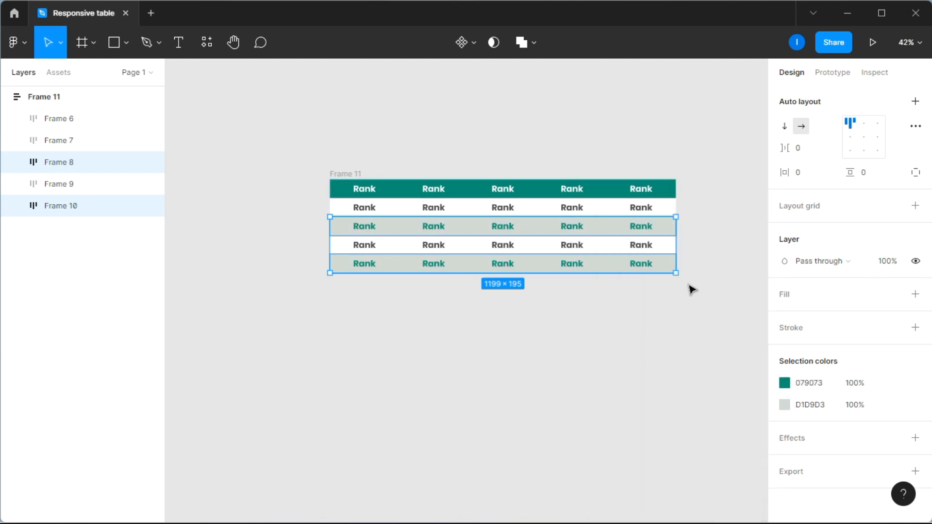
click(688, 289)
scroll(485, 160, up, 3)
scroll(487, 163, right, 2)
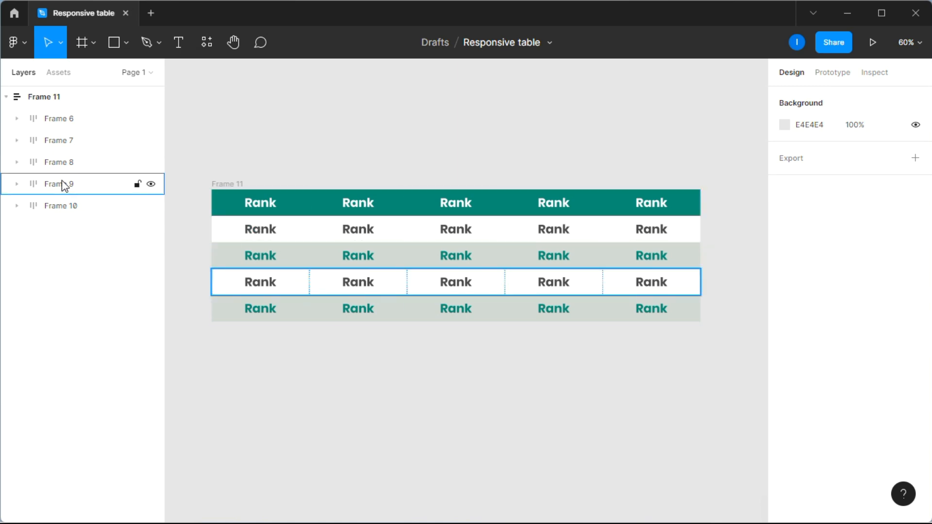
Step: Fix Frame 11's width at 1199 and set the first three rows to Fill container
click(235, 185)
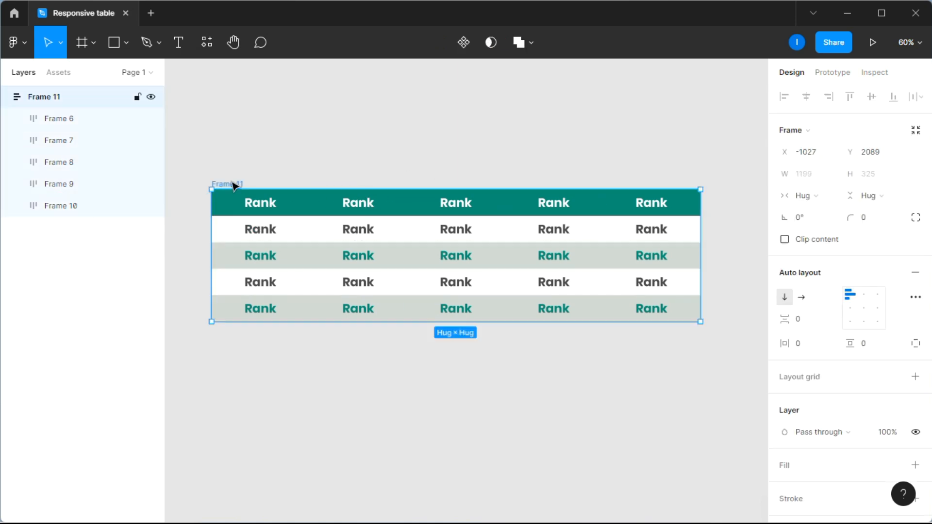
mouse_move(706, 228)
mouse_down()
mouse_move(568, 234)
mouse_move(702, 230)
mouse_up()
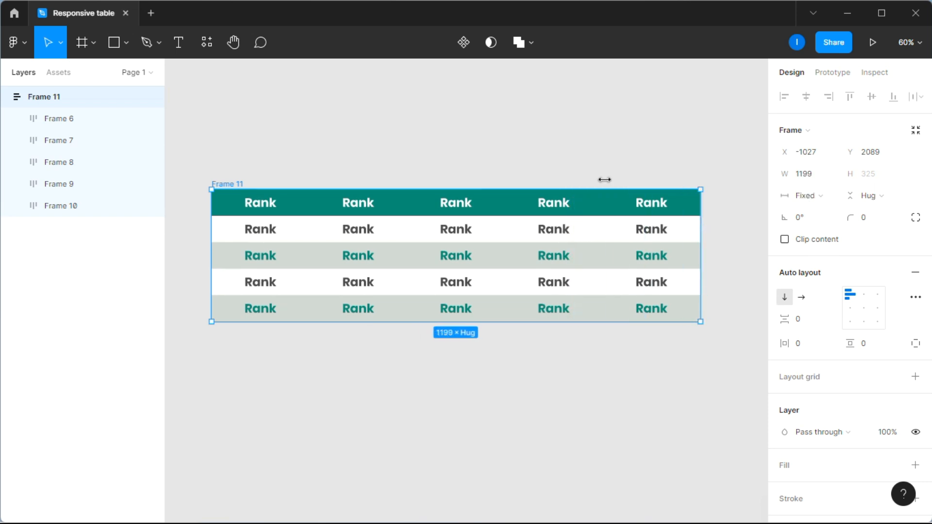
click(70, 122)
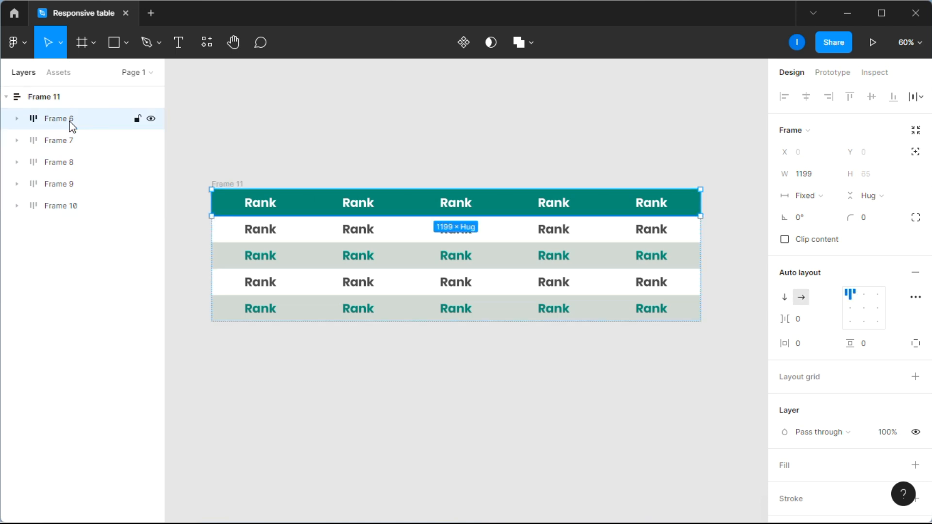
click(827, 197)
click(835, 226)
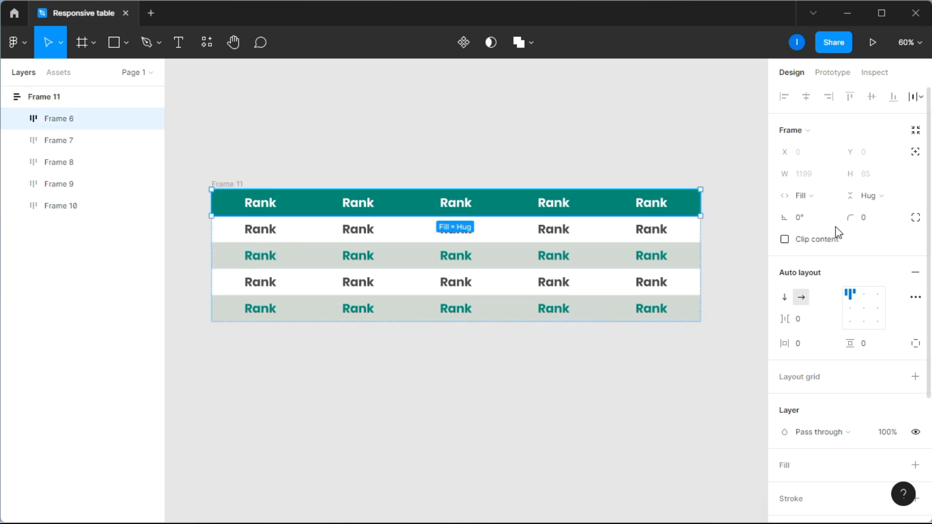
click(73, 140)
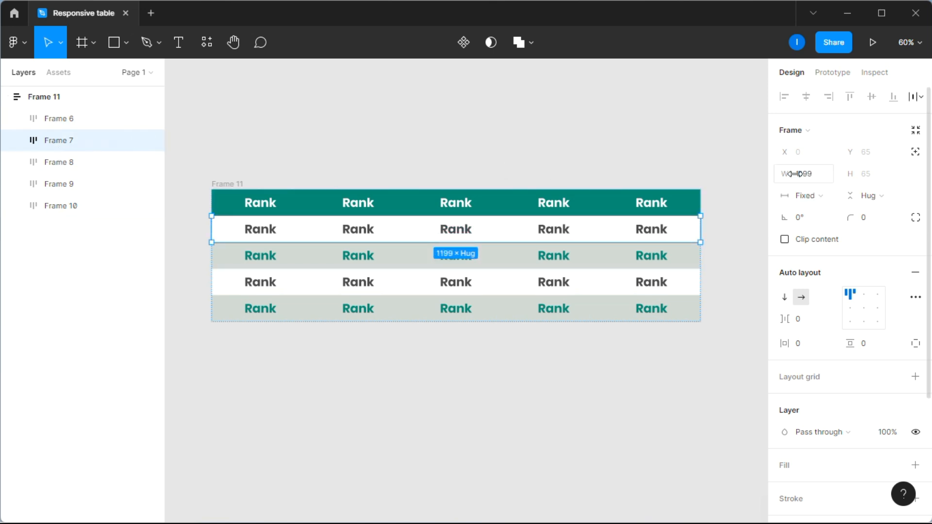
click(810, 195)
click(815, 228)
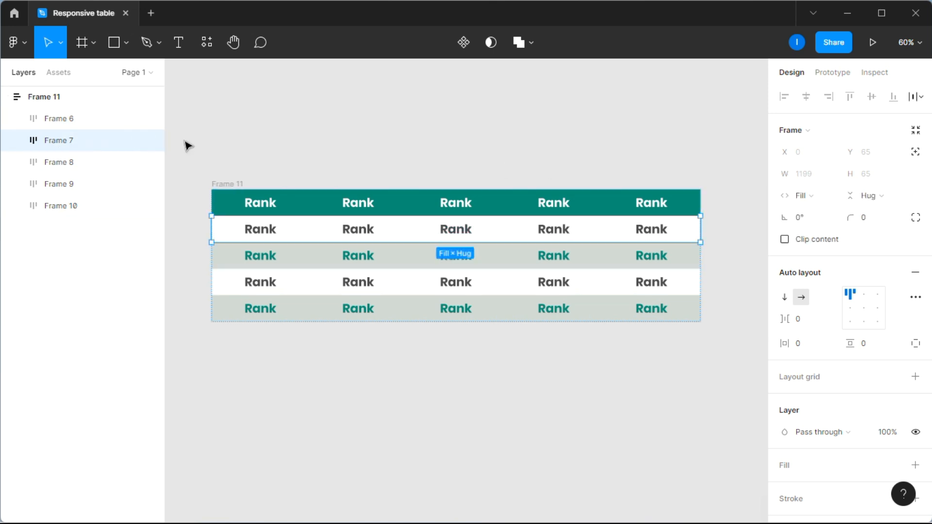
click(58, 162)
click(820, 201)
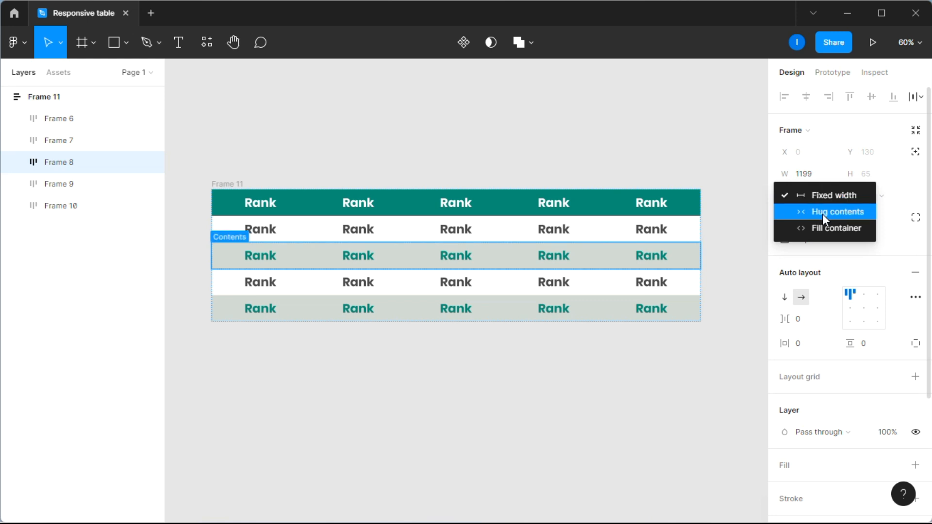
click(829, 227)
Step: Set the fourth and fifth rows to Fill container, then widen the table to 1282
click(87, 184)
click(823, 198)
click(827, 227)
click(83, 206)
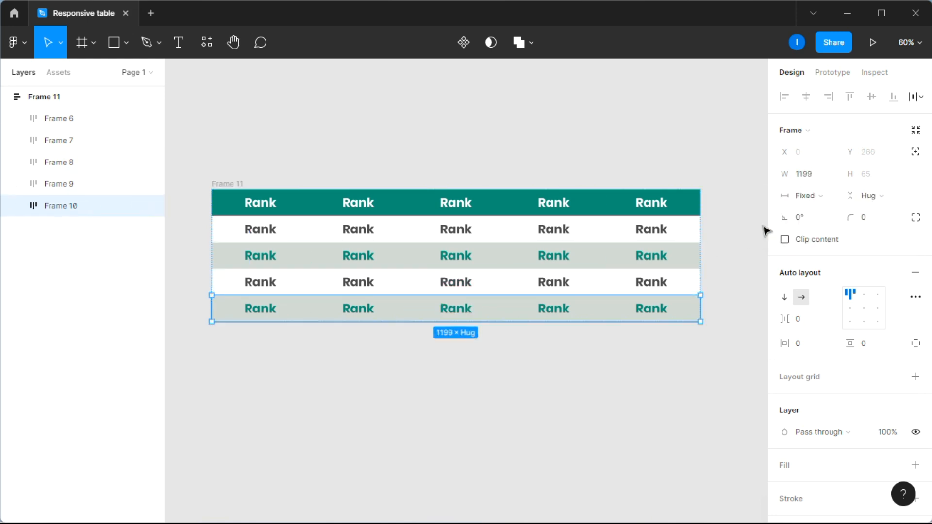
click(806, 199)
click(820, 226)
click(366, 138)
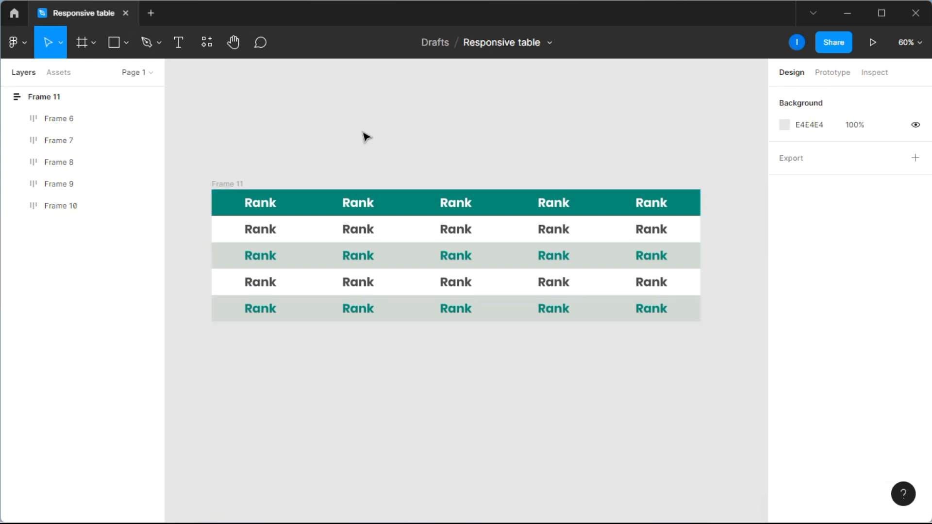
click(213, 183)
drag(699, 218, 734, 231)
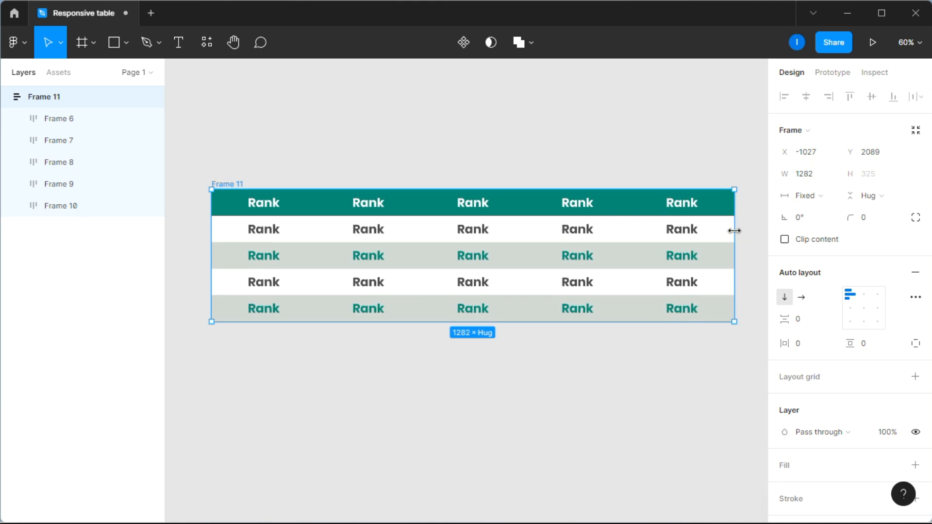
click(687, 160)
scroll(686, 160, down, 3)
scroll(687, 159, right, 1)
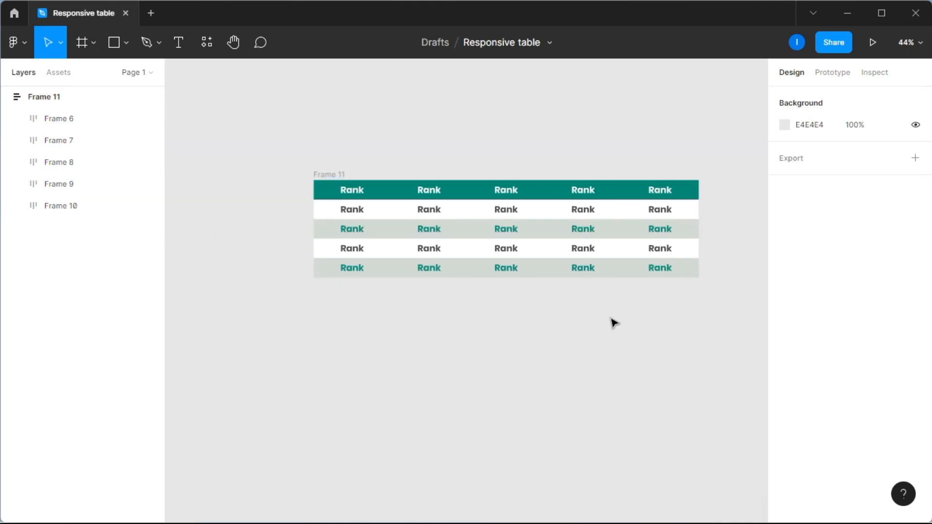
click(360, 216)
click(18, 119)
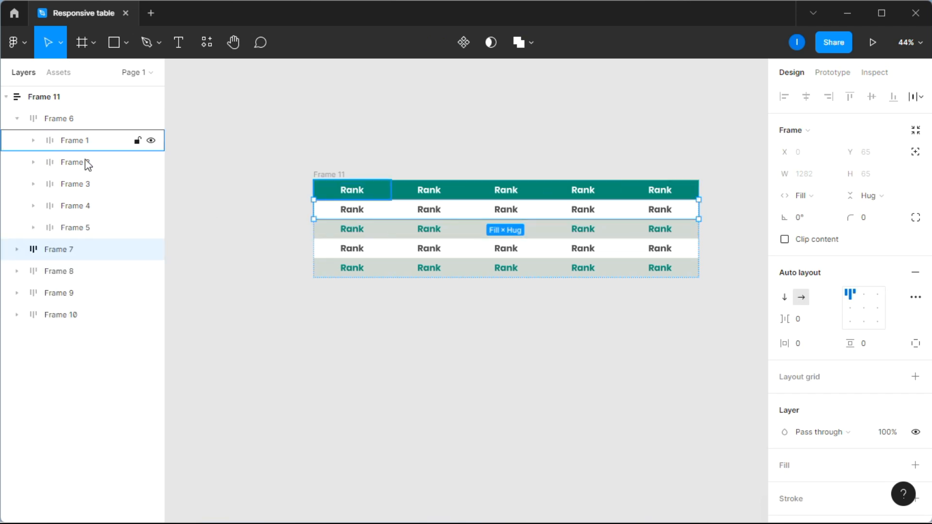
click(33, 140)
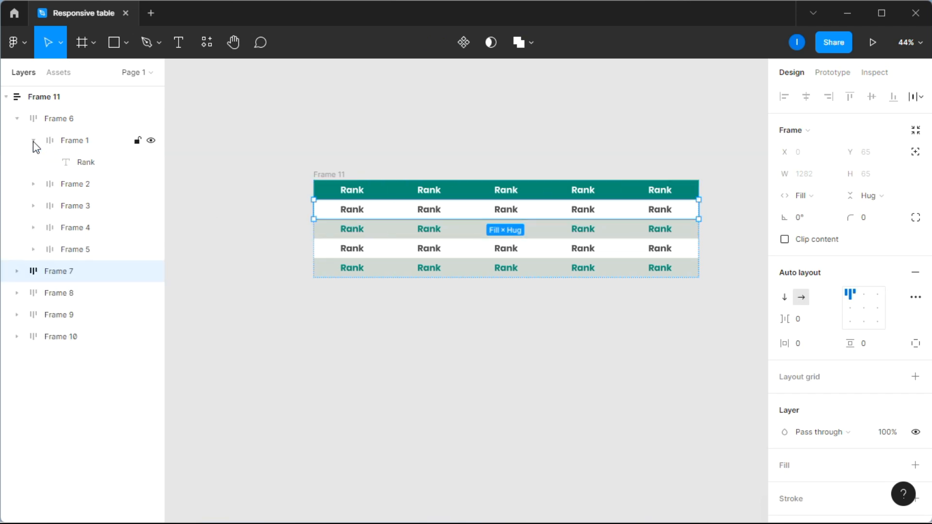
click(32, 183)
click(33, 228)
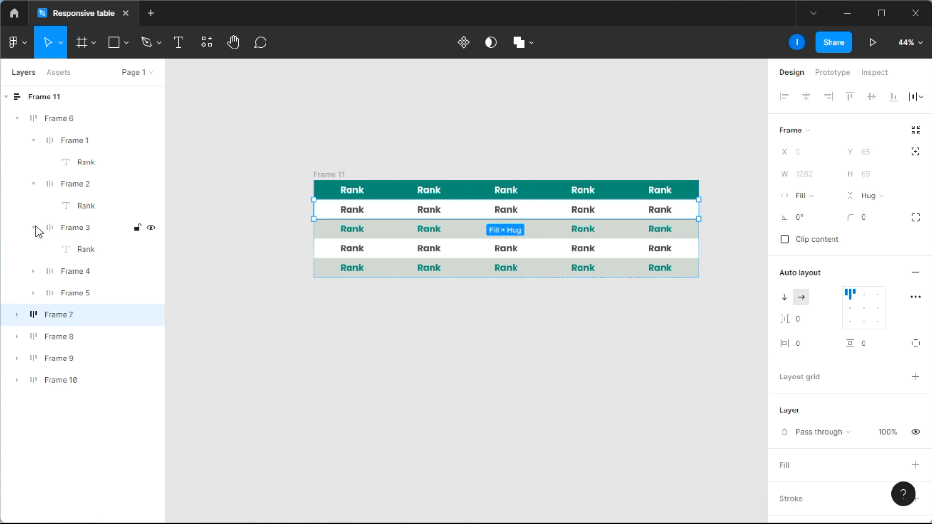
click(34, 272)
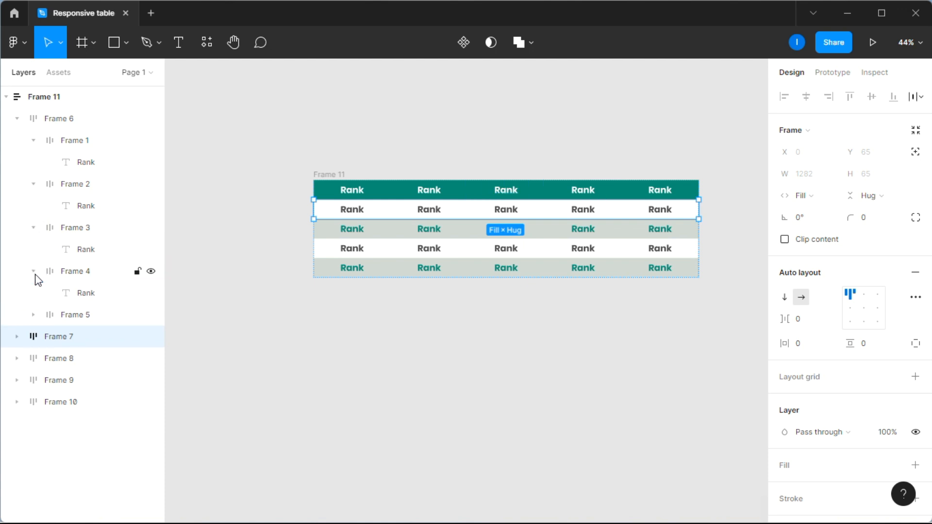
click(34, 315)
click(83, 336)
shift+click(82, 293)
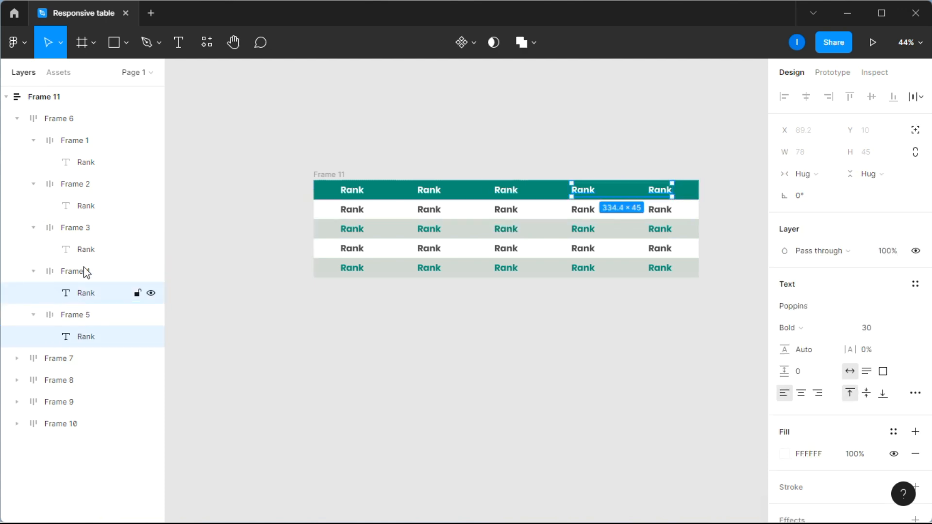
shift+click(85, 249)
shift+click(85, 206)
shift+click(85, 162)
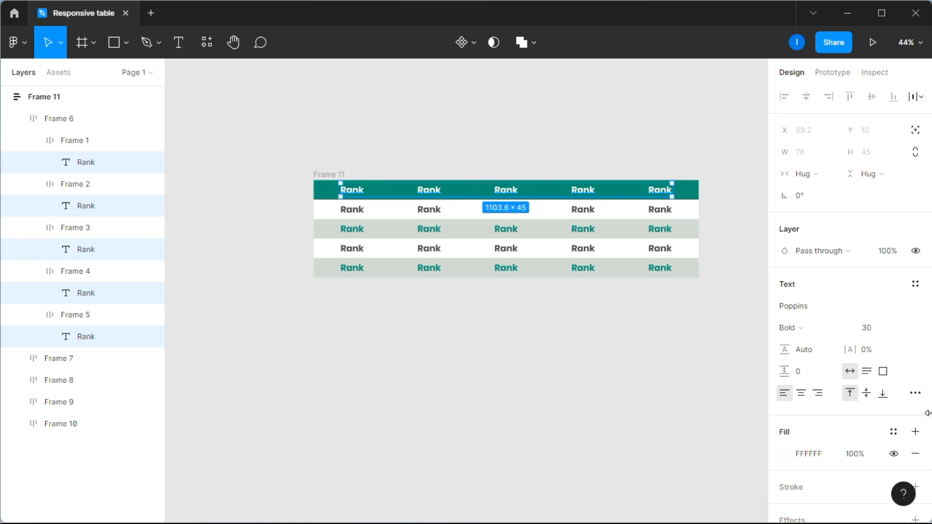
click(883, 330)
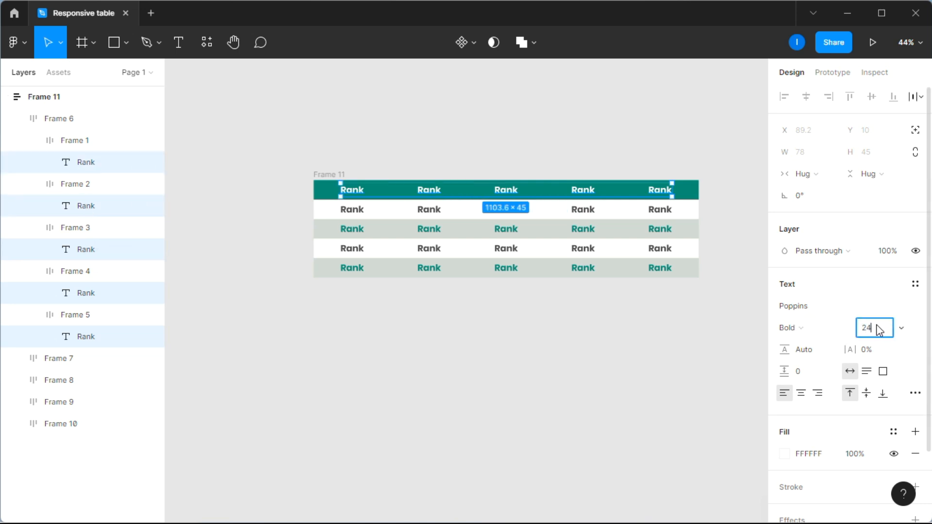
text(24)
key(Return)
click(796, 328)
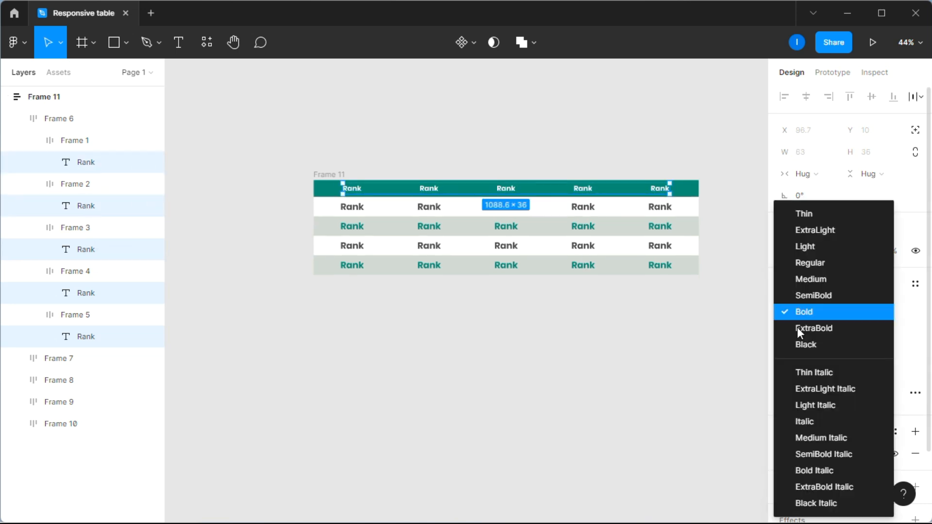
click(825, 264)
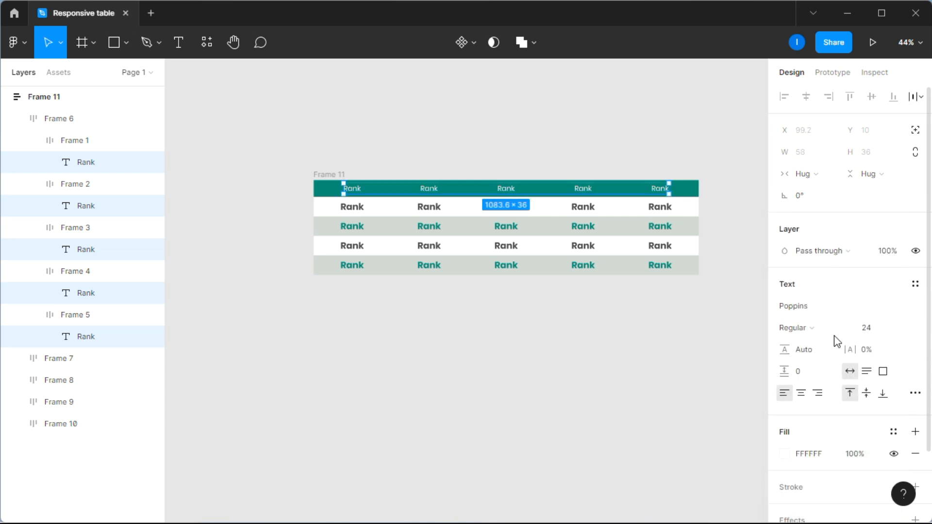
key(ctrl+z)
key(ctrl+z)
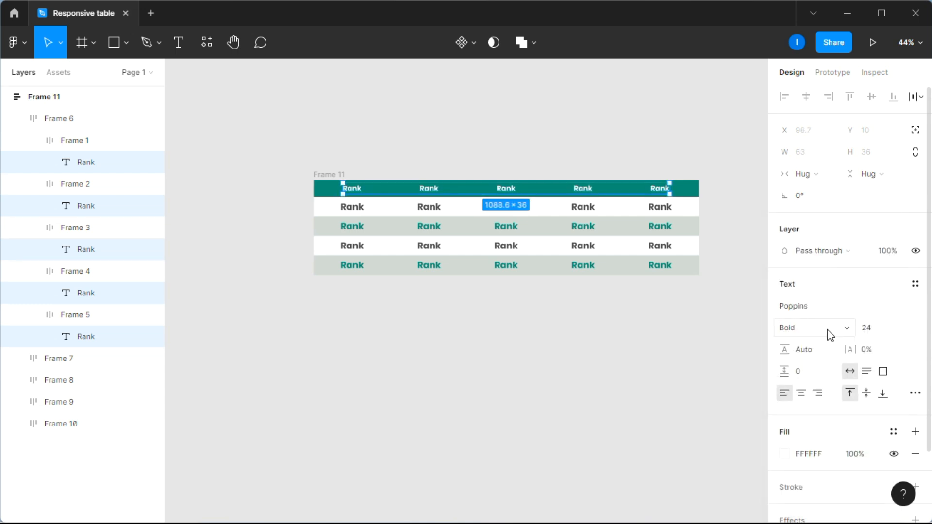
Step: Expand the first data row in Layers and select the text labels of all five cells
click(18, 119)
click(16, 140)
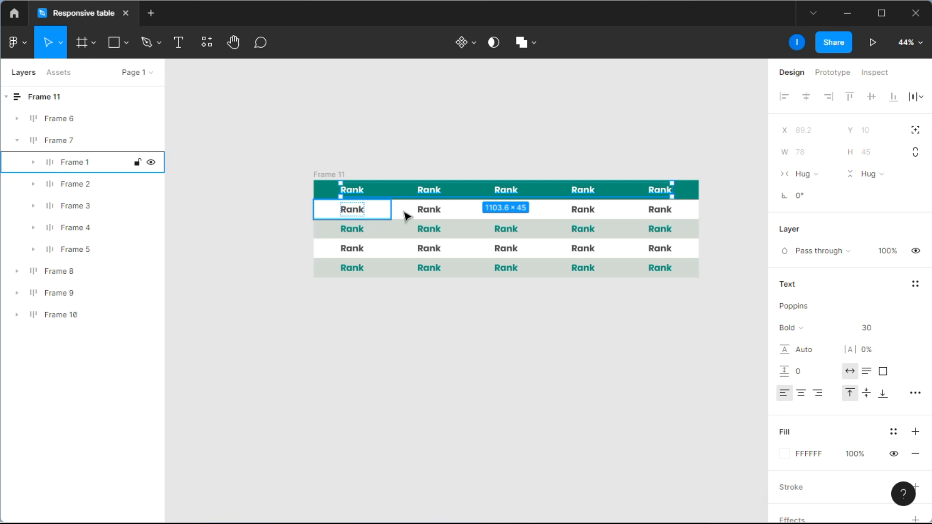
click(437, 208)
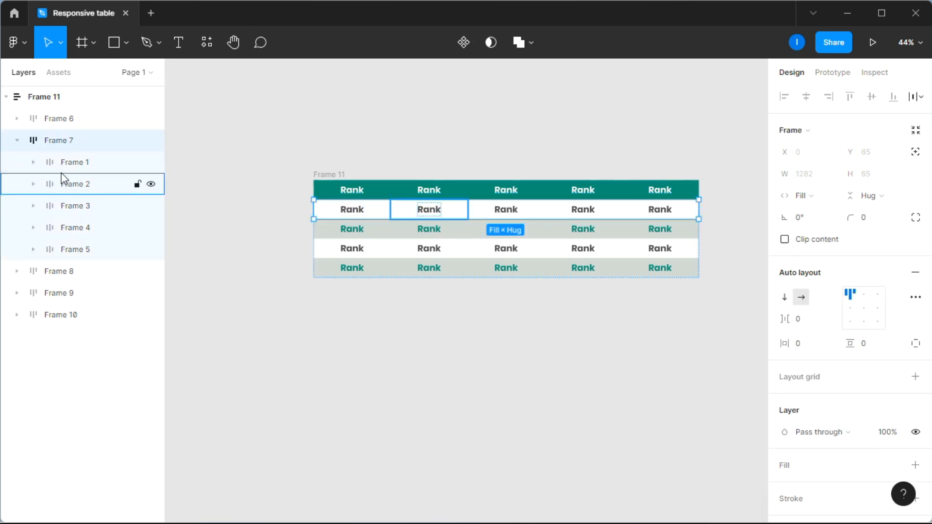
click(33, 162)
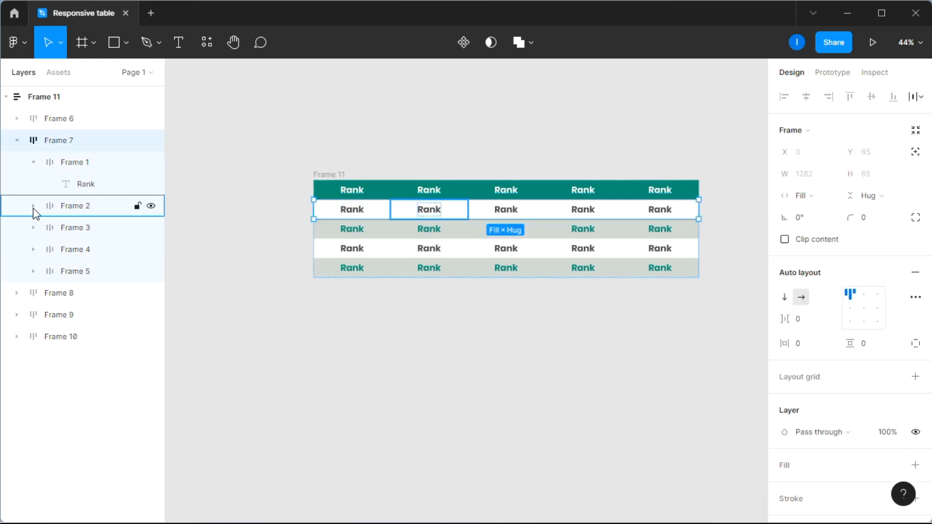
click(32, 207)
click(33, 249)
click(33, 293)
click(33, 337)
click(68, 357)
shift+click(78, 315)
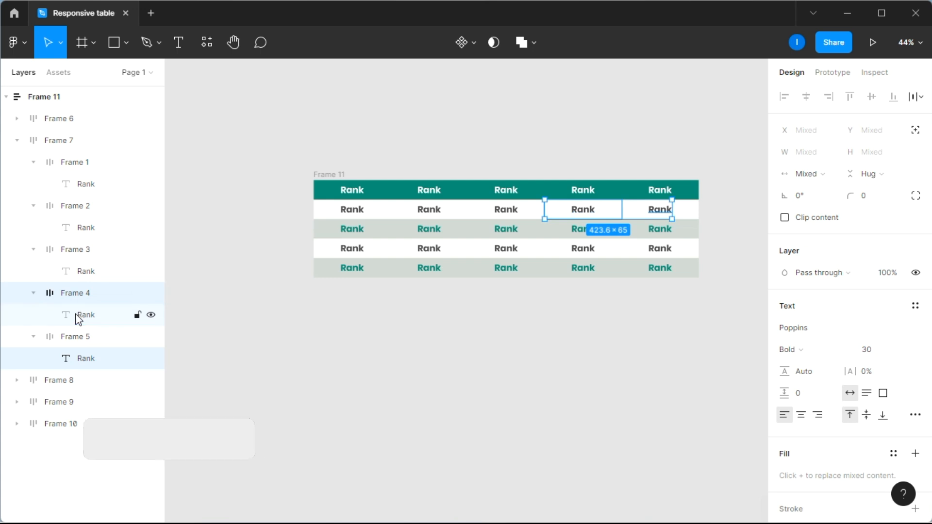
shift+click(78, 271)
shift+click(81, 227)
shift+click(82, 184)
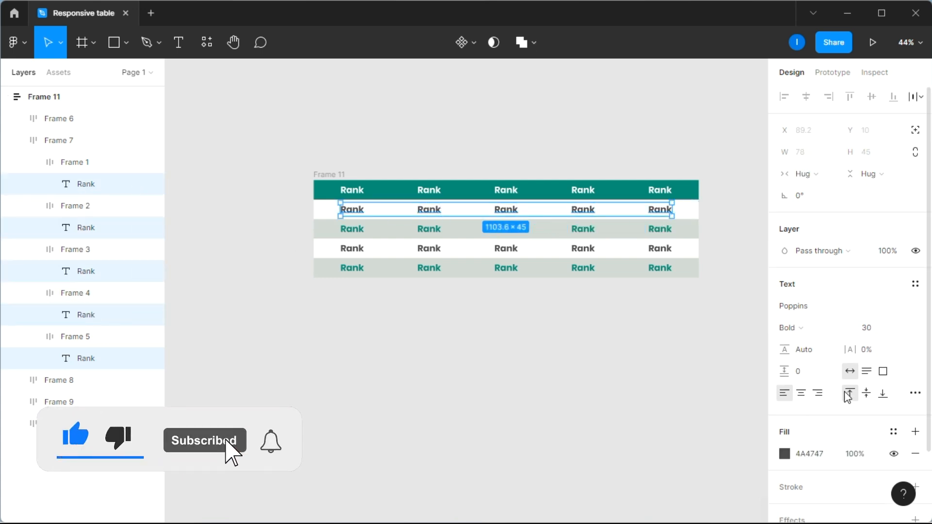
Step: Set the first row's labels to font size 24 with Medium weight
click(880, 330)
text(24)
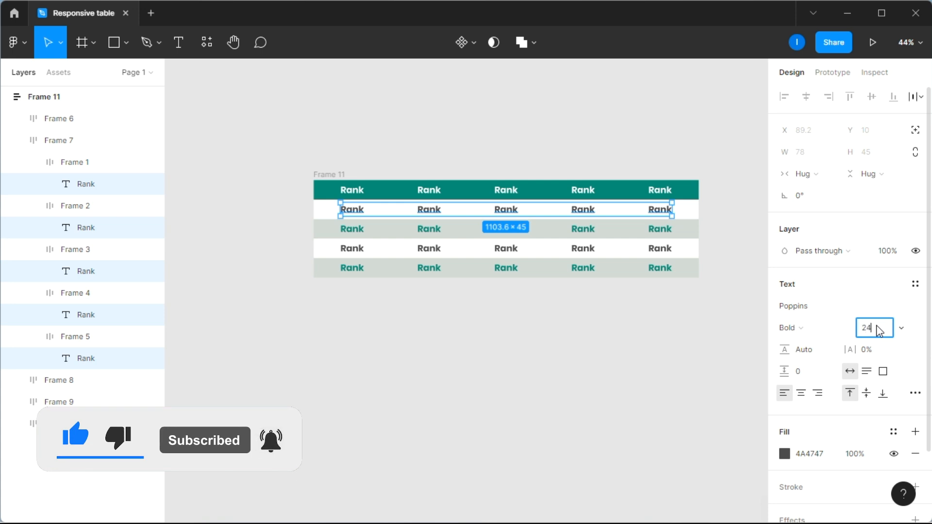
key(Return)
click(817, 331)
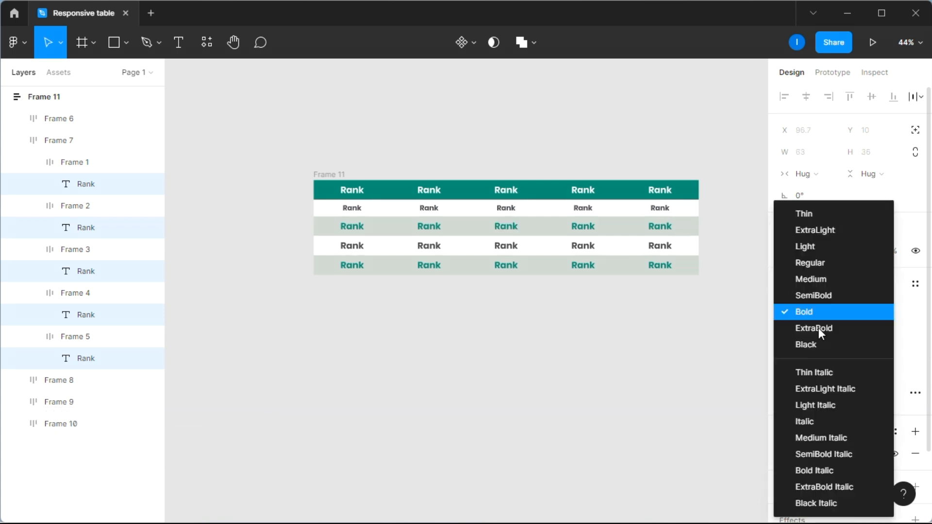
click(825, 280)
click(688, 318)
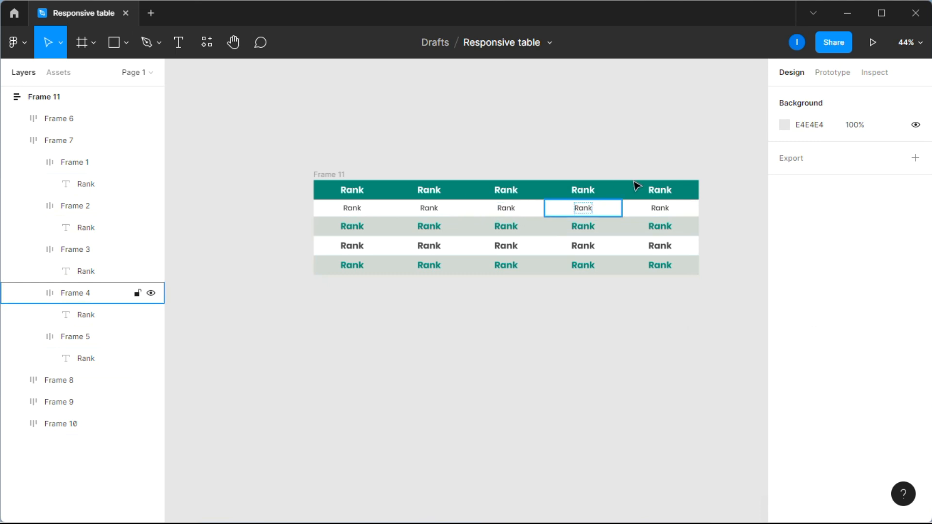
Step: Select the second data row's cell labels and give them font size 24
scroll(637, 185, up, 2)
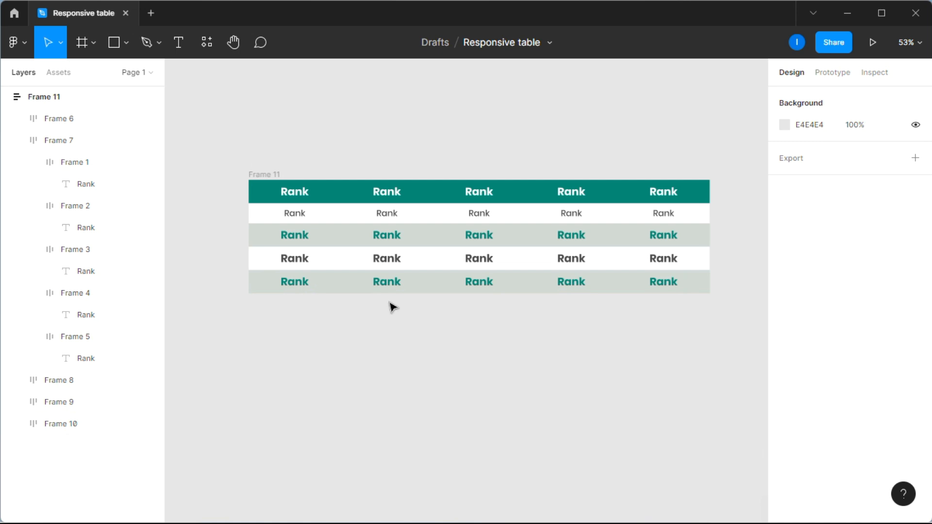
click(17, 162)
click(33, 359)
click(86, 380)
ctrl+click(86, 337)
ctrl+click(86, 293)
ctrl+click(86, 249)
ctrl+click(86, 206)
click(873, 329)
text(24)
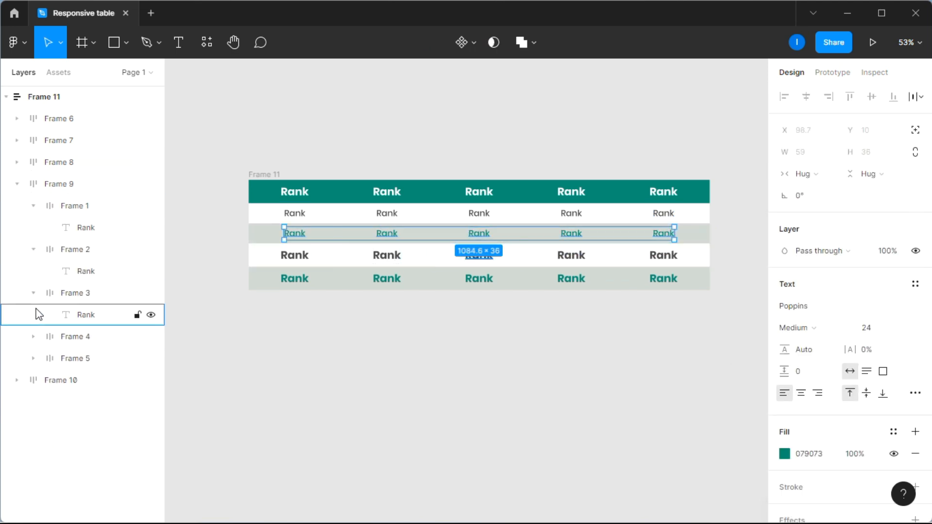
Step: Apply size 24 and Medium weight to the third row's labels and further selected row labels
ctrl+click(86, 228)
click(874, 328)
text(24)
click(791, 328)
click(835, 280)
click(17, 184)
click(17, 206)
click(33, 227)
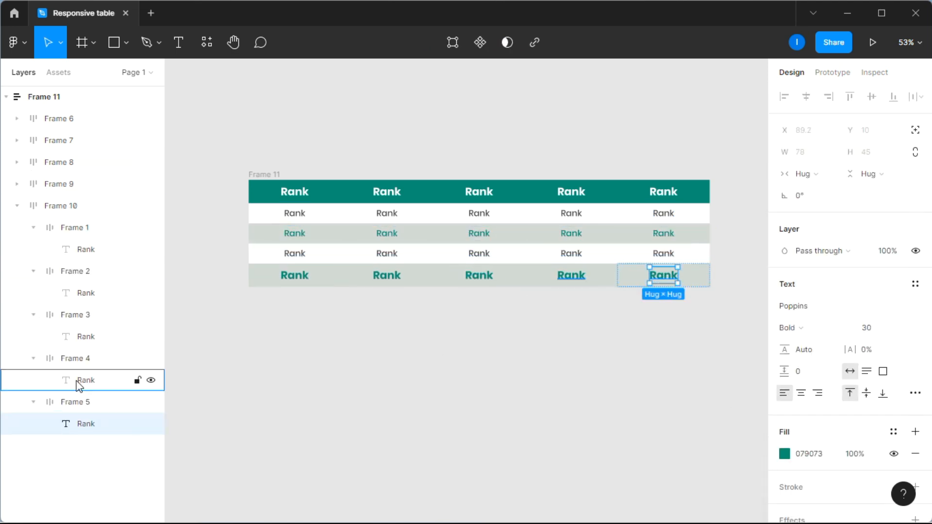
click(791, 328)
click(835, 281)
Step: Enter the rank numbers 1, 2 and 4 in the Rank column cells
text(1)
double_click(265, 259)
text(2)
double_click(260, 315)
text(4)
Step: Fill the second column with a 'Name' header and four employee full names
double_click(388, 207)
text(Name)
double_click(380, 233)
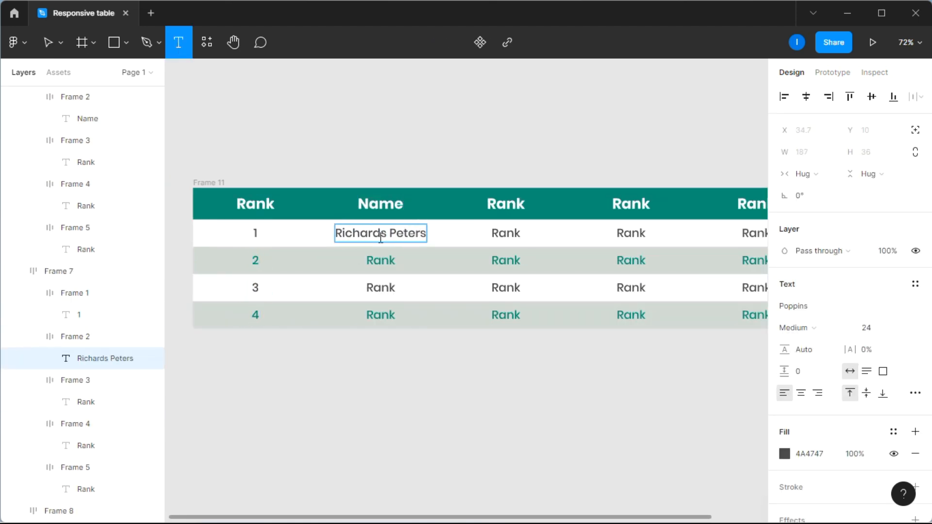
double_click(381, 260)
double_click(381, 288)
double_click(381, 314)
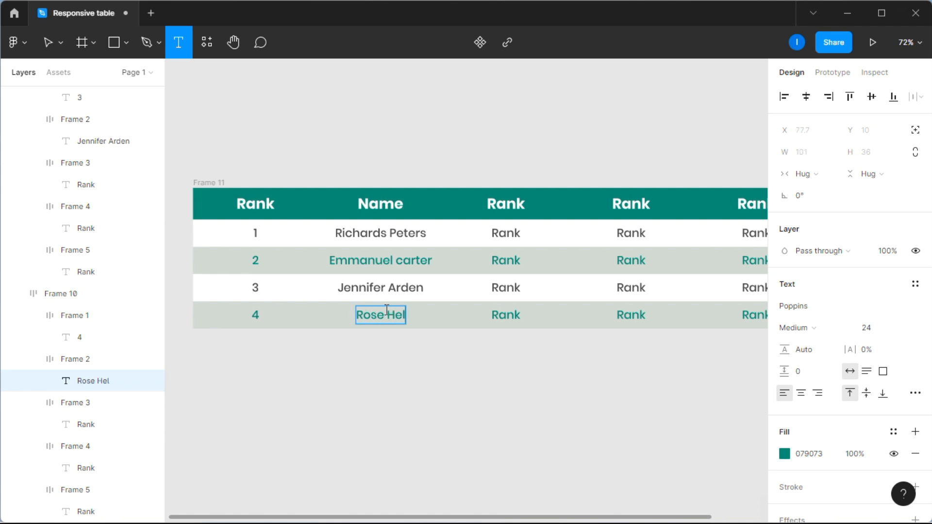
Step: Fill the 'Position' column with Manager, Accountant, Secretary and Book keeper
double_click(516, 204)
text(Position)
double_click(504, 232)
text(Manager)
double_click(505, 261)
text(Accountant)
double_click(515, 288)
text(Secretary)
double_click(515, 314)
text(Book keeper)
Step: Add the 'Age' header with ages 25 and 30, then 2222 in the remaining age cells
double_click(406, 249)
text(Age)
double_click(411, 287)
text(25)
double_click(409, 327)
text(30)
double_click(404, 364)
text(2222)
Step: Add the 'Salary' header with salaries $100,000, $50,000, $25,000 and $15,000
double_click(576, 251)
text(Salary)
double_click(575, 289)
text($100,000)
double_click(577, 327)
text($50,000)
double_click(565, 364)
text($25,000)
double_click(566, 401)
text($15,000)
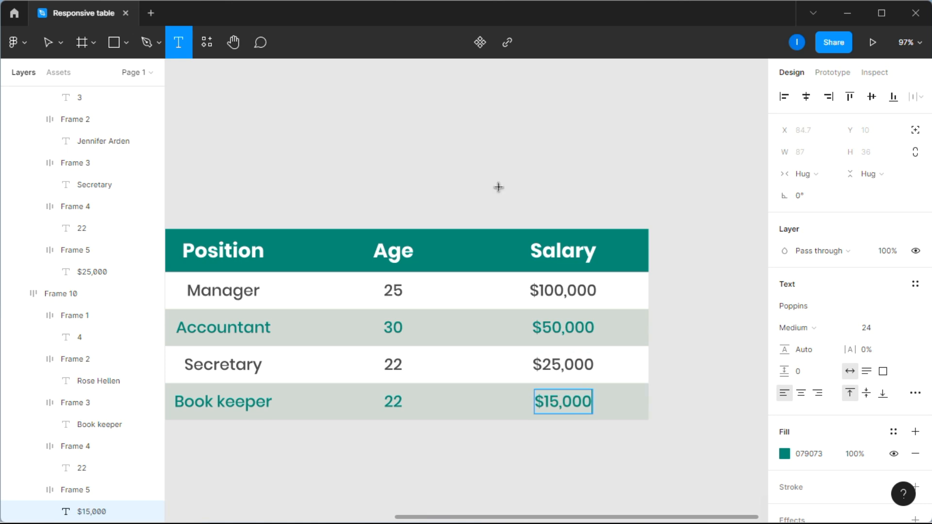
key(Escape)
scroll(687, 388, down, 5)
Step: Widen the table frame slightly by its right edge to confirm the five columns reflow evenly
scroll(684, 388, down, 1)
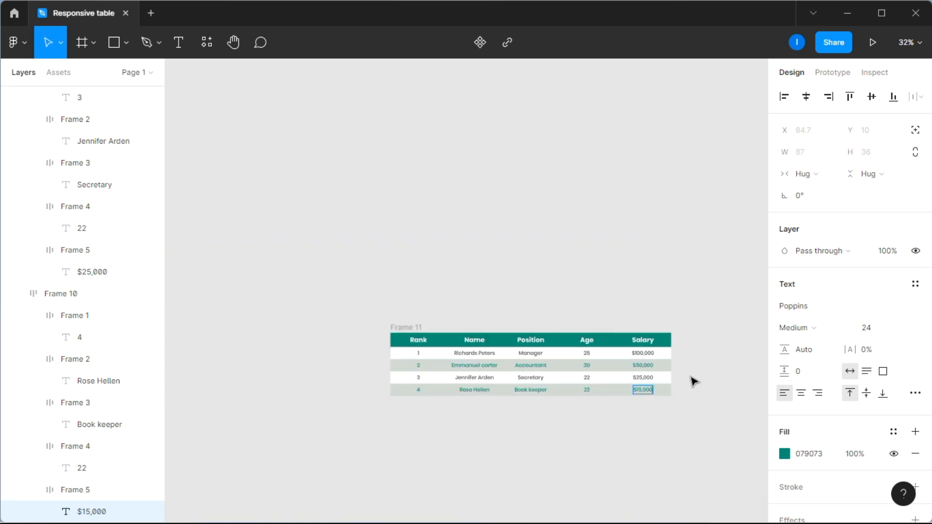
scroll(697, 380, down, 3)
scroll(706, 141, up, 3)
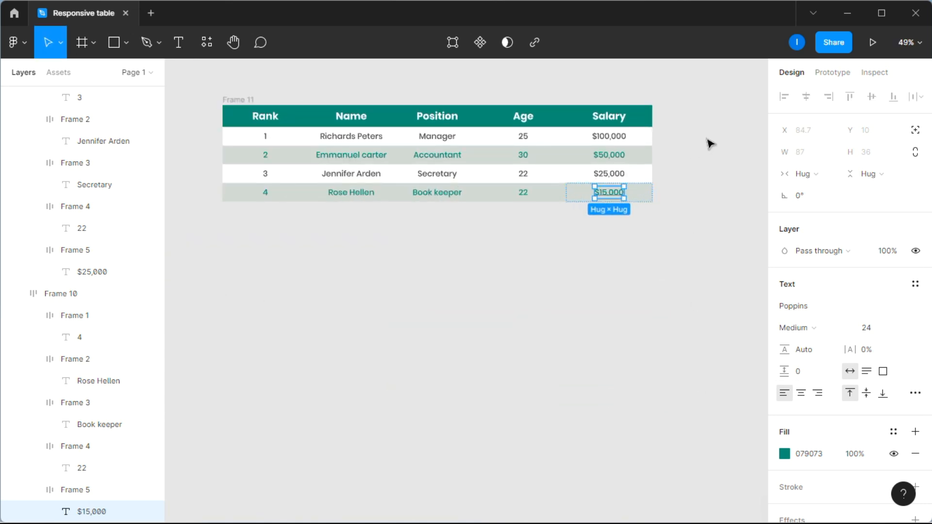
click(631, 76)
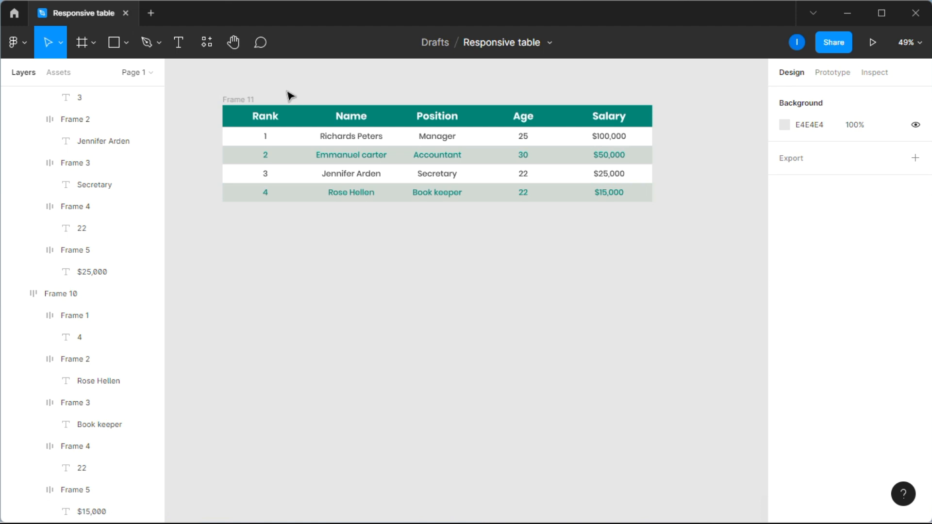
click(238, 102)
mouse_move(656, 126)
mouse_down()
mouse_move(715, 127)
mouse_move(493, 141)
mouse_move(662, 141)
mouse_up()
scroll(489, 125, up, 1)
click(440, 106)
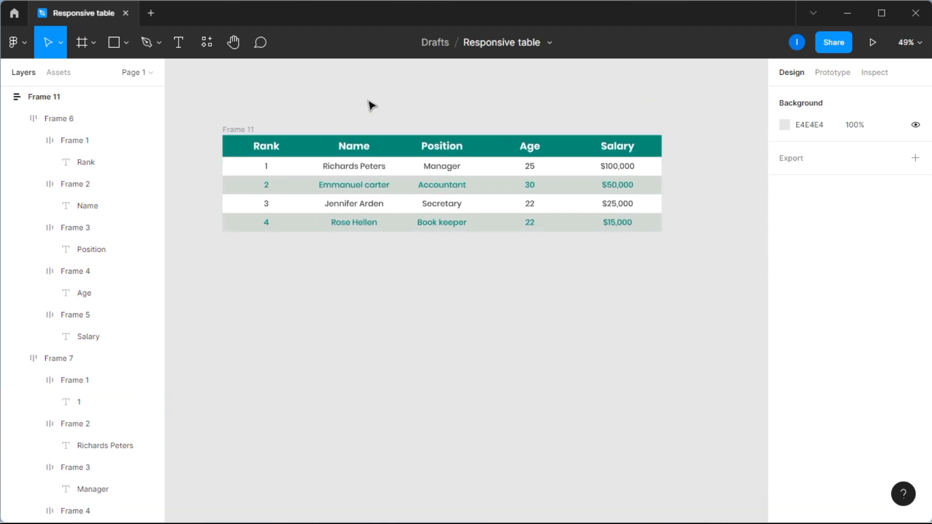
scroll(371, 106, up, 2)
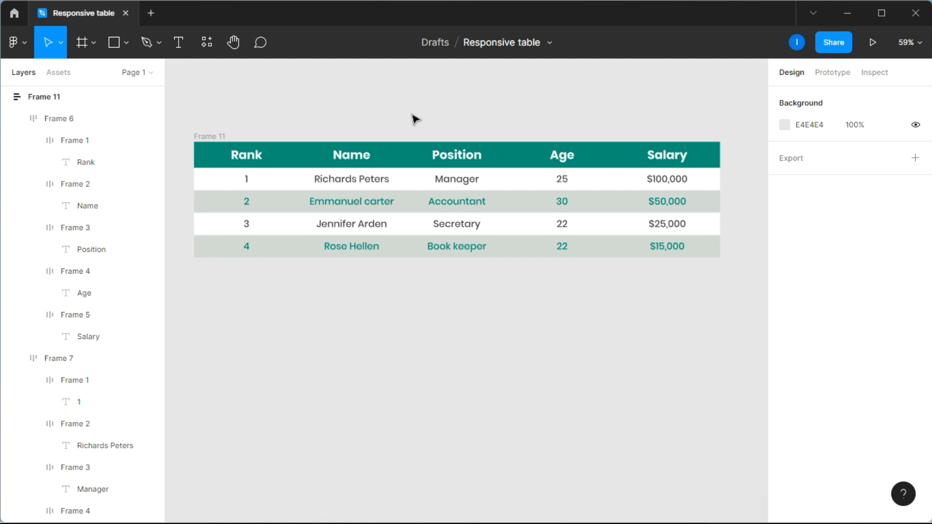
scroll(416, 119, up, 1)
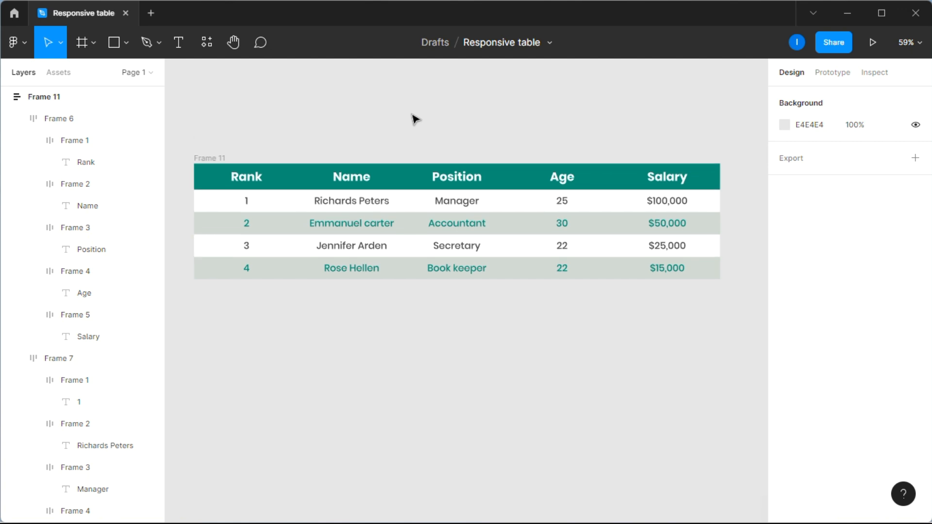
scroll(416, 119, up, 1)
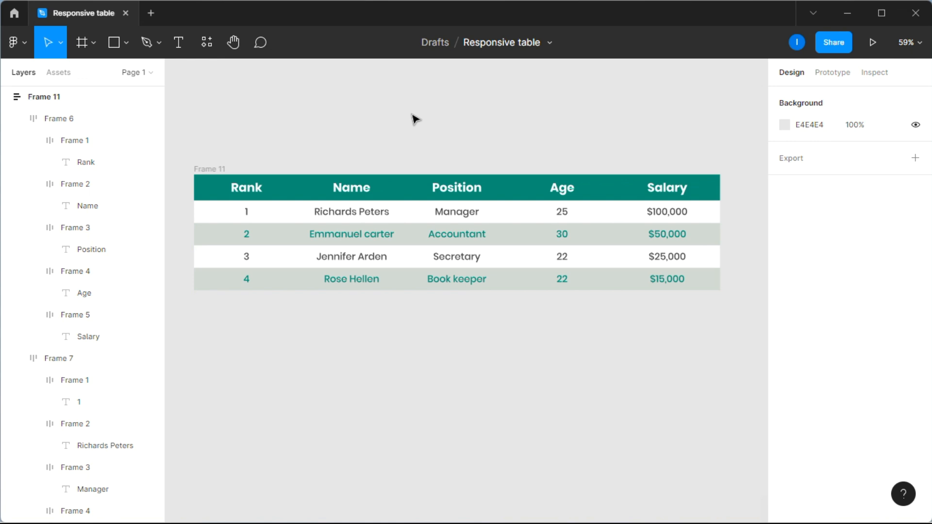